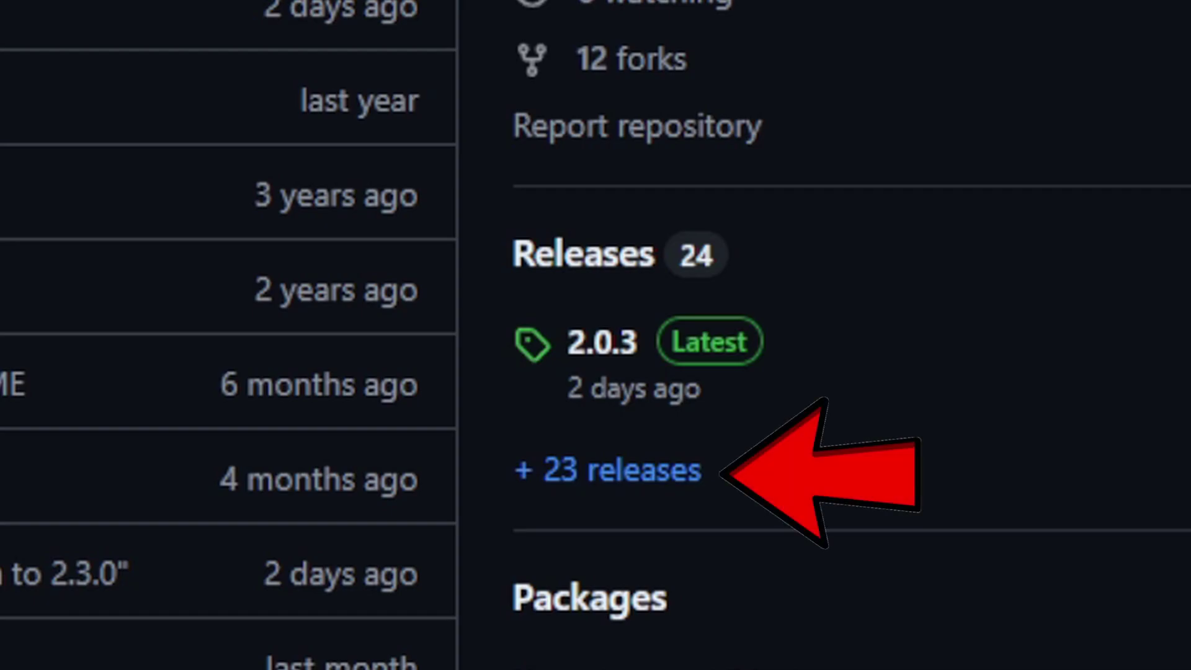
- Download ryujinx-2.0.3-win_x64.zip from the 2.0.3 release of the Kenji-NX repository
left_click(608, 492)
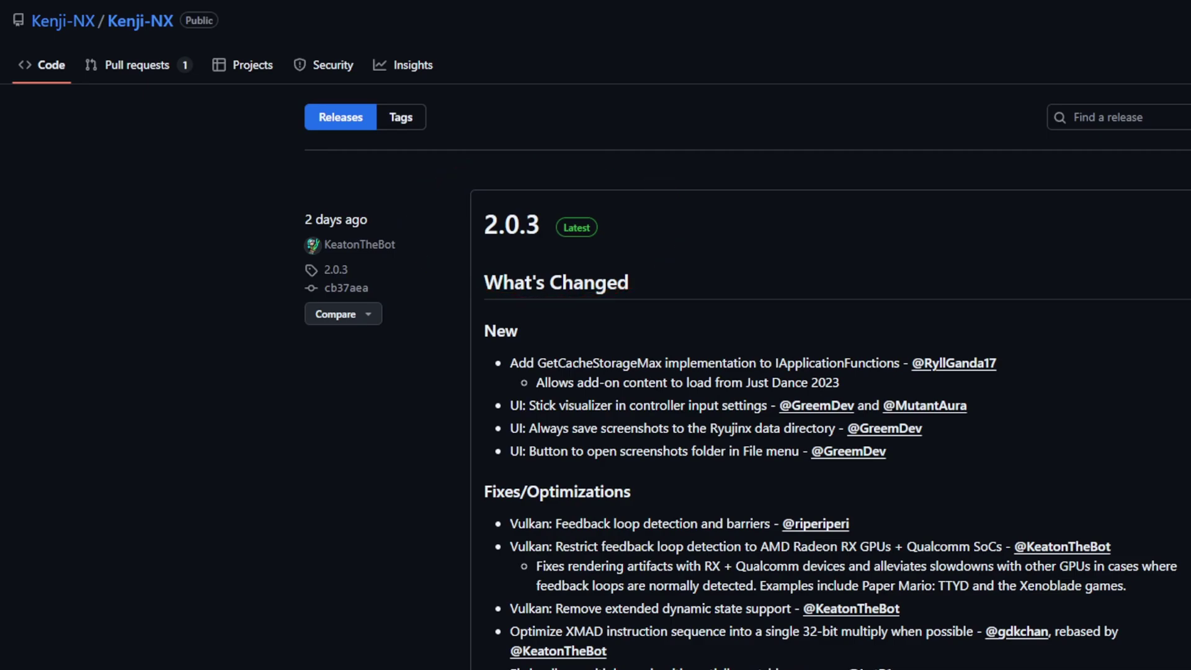
scroll(596, 372, "down", 12)
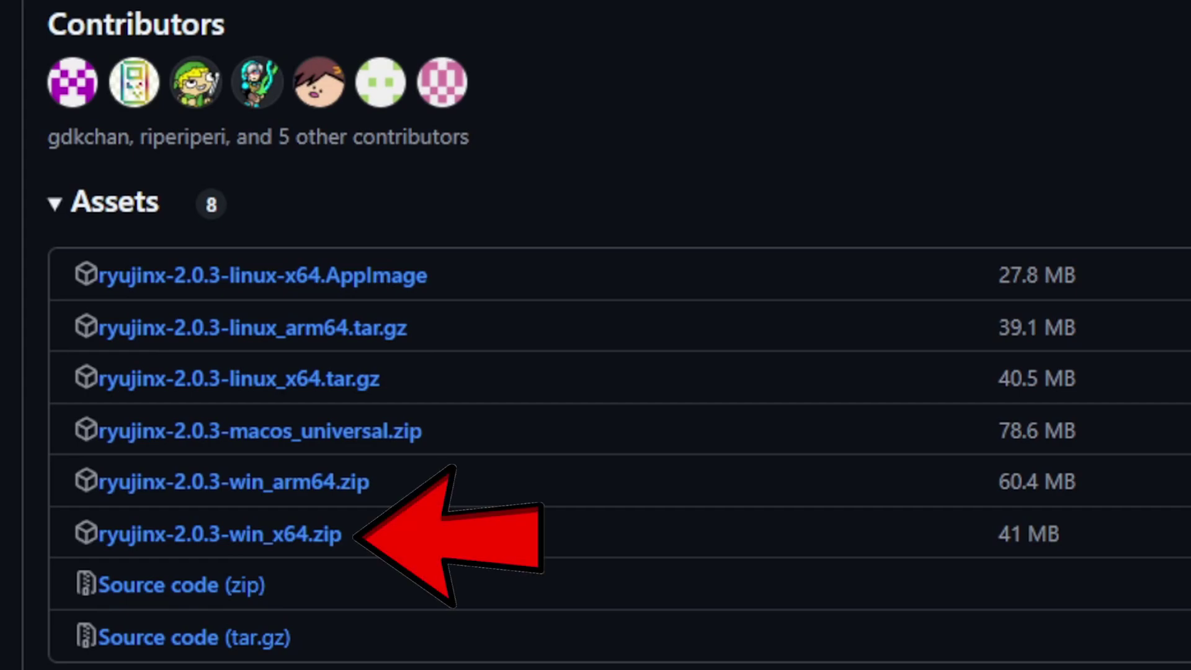
left_click(210, 548)
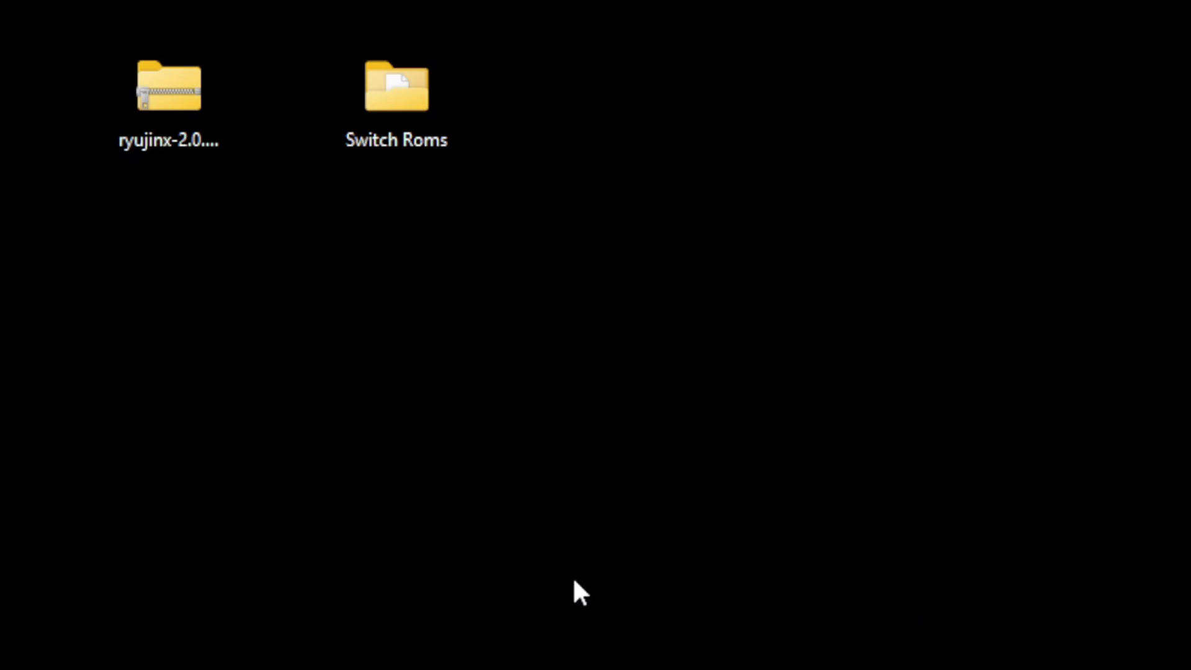
- Extract the downloaded Ryujinx archive into a ryujinx-2.0.3-win_x64 folder on the desktop and delete the zip
right_click(177, 83)
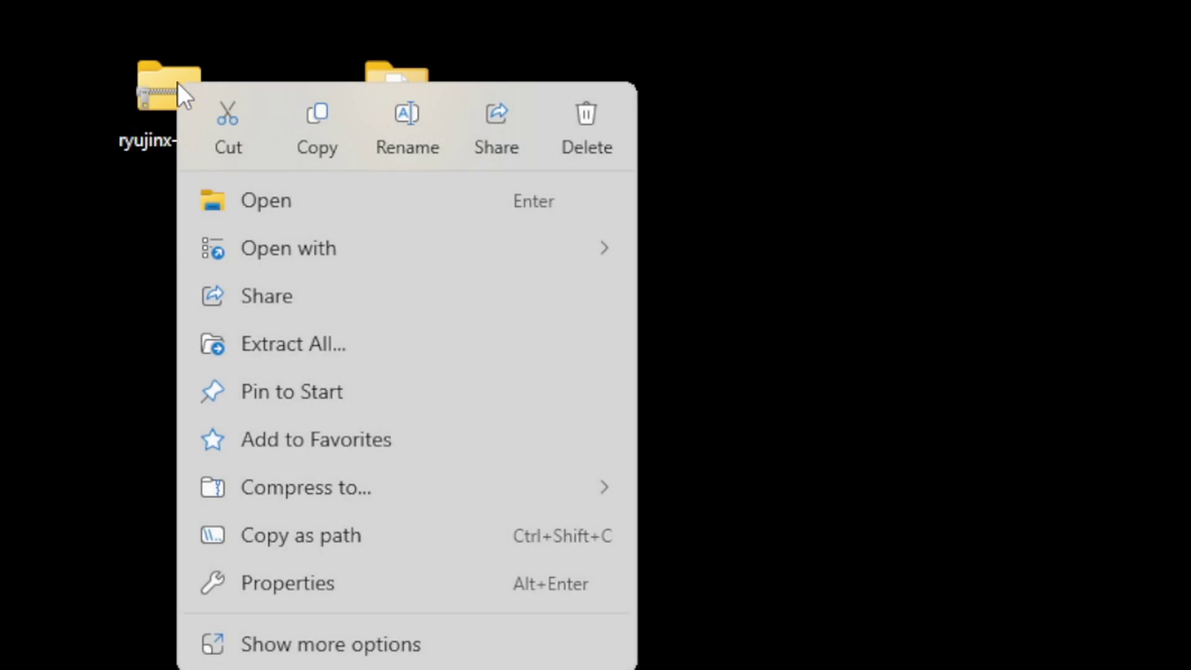
left_click(330, 651)
mouse_move(278, 218)
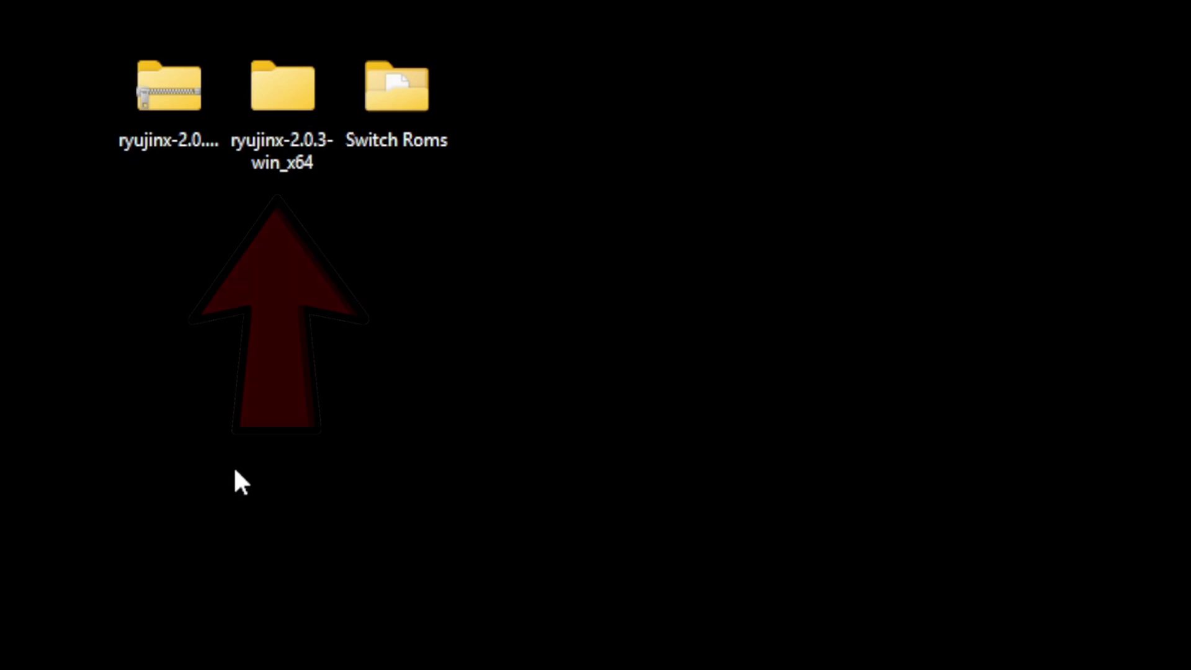
right_click(168, 96)
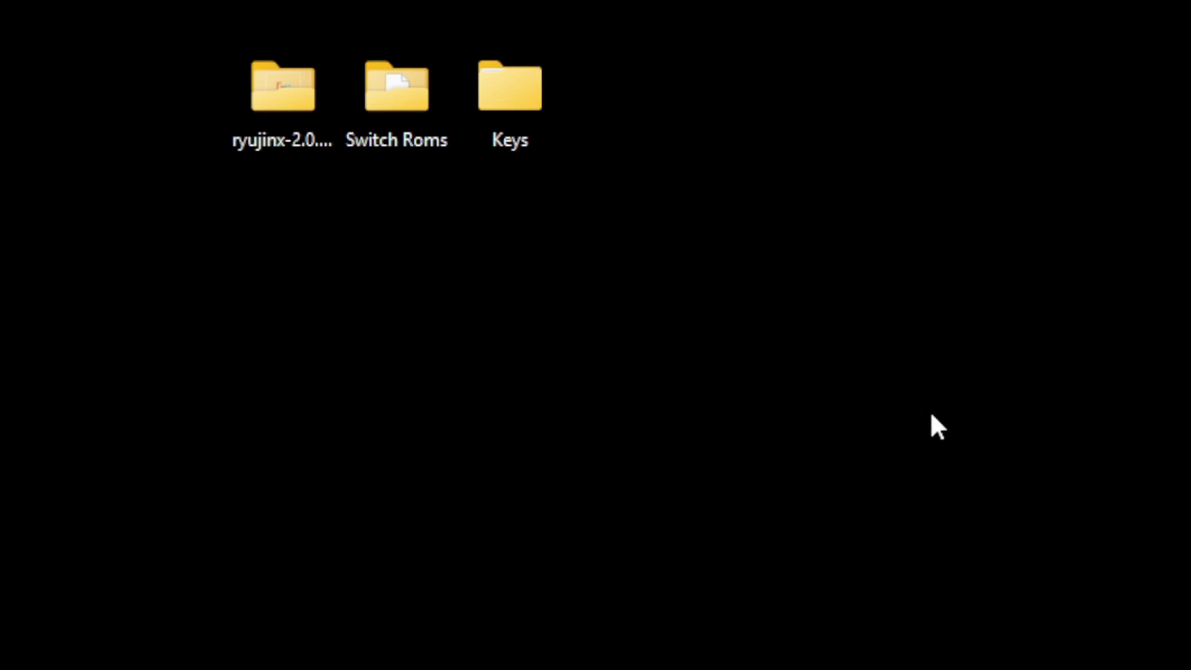
- In the desktop's Keys folder, extract the ProdKeys.net-v19.0.1 archive with 7-Zip and delete the original archive
double_click(532, 90)
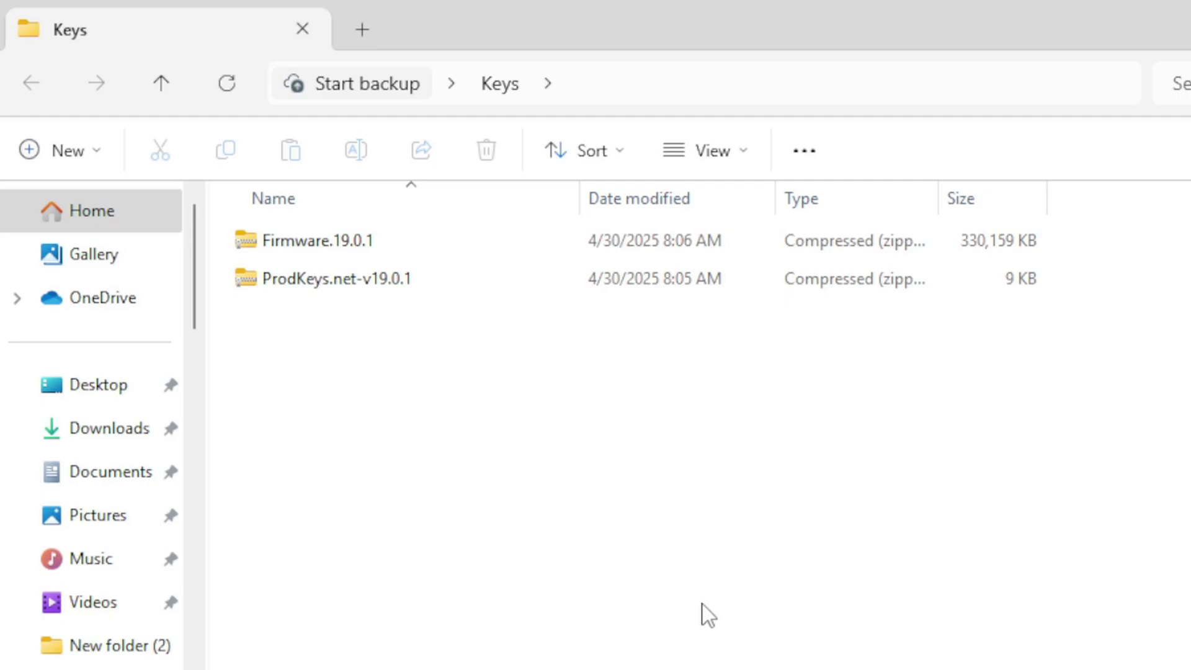
right_click(307, 285)
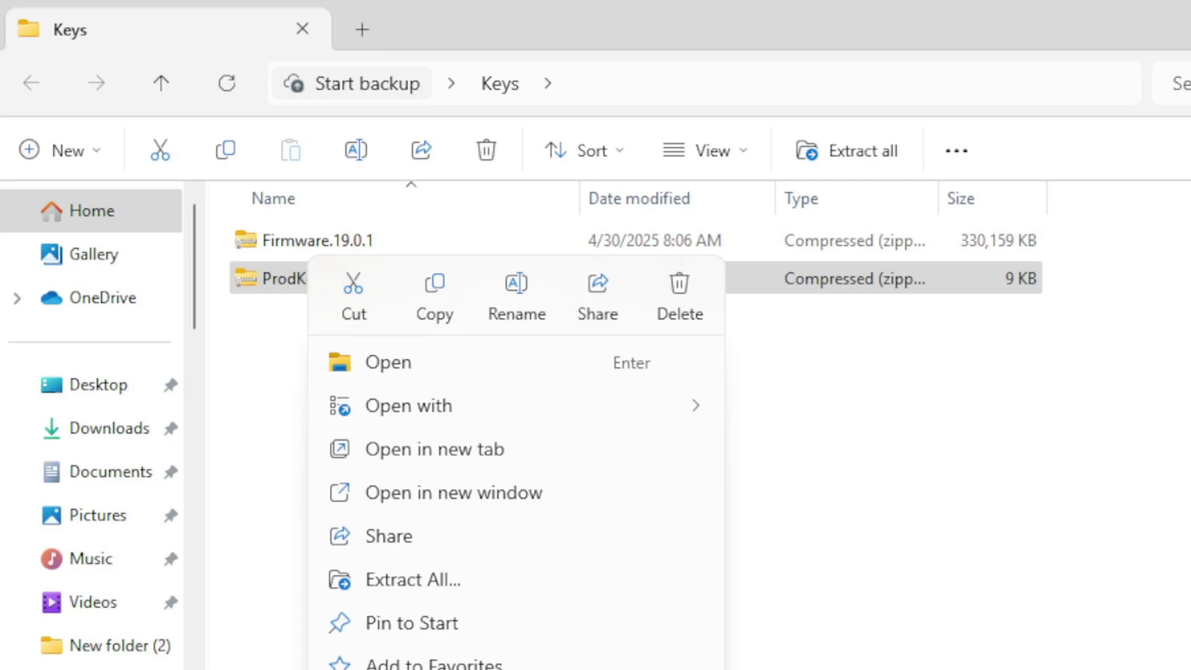
key("shift+F10")
mouse_move(429, 464)
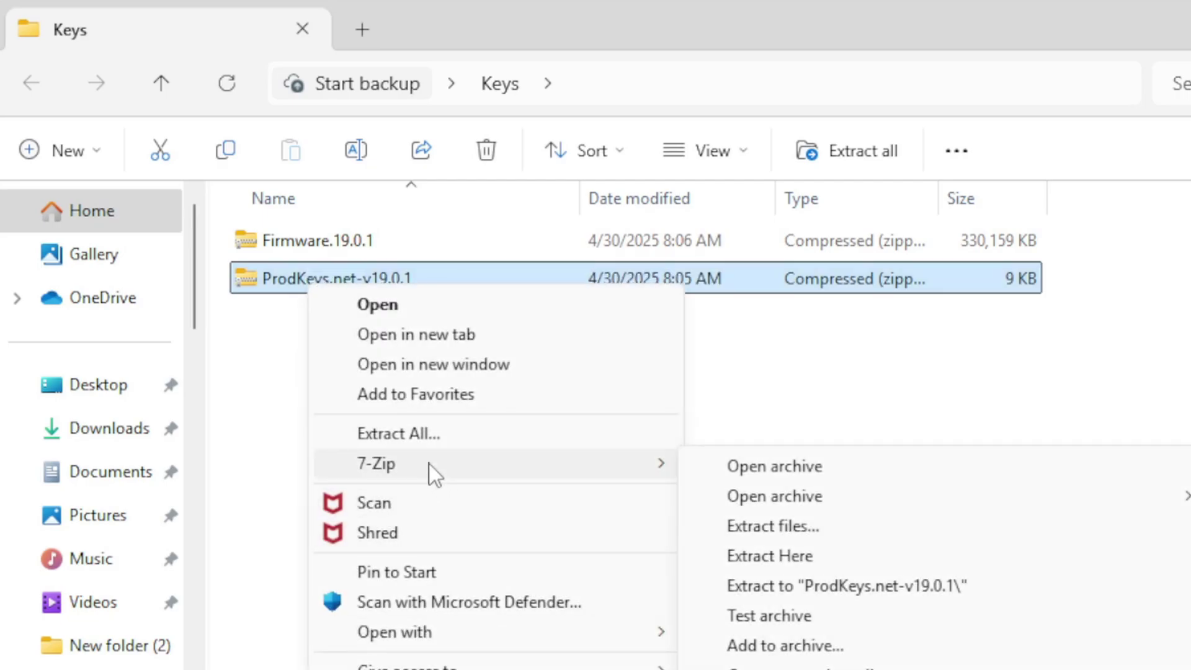
left_click(793, 556)
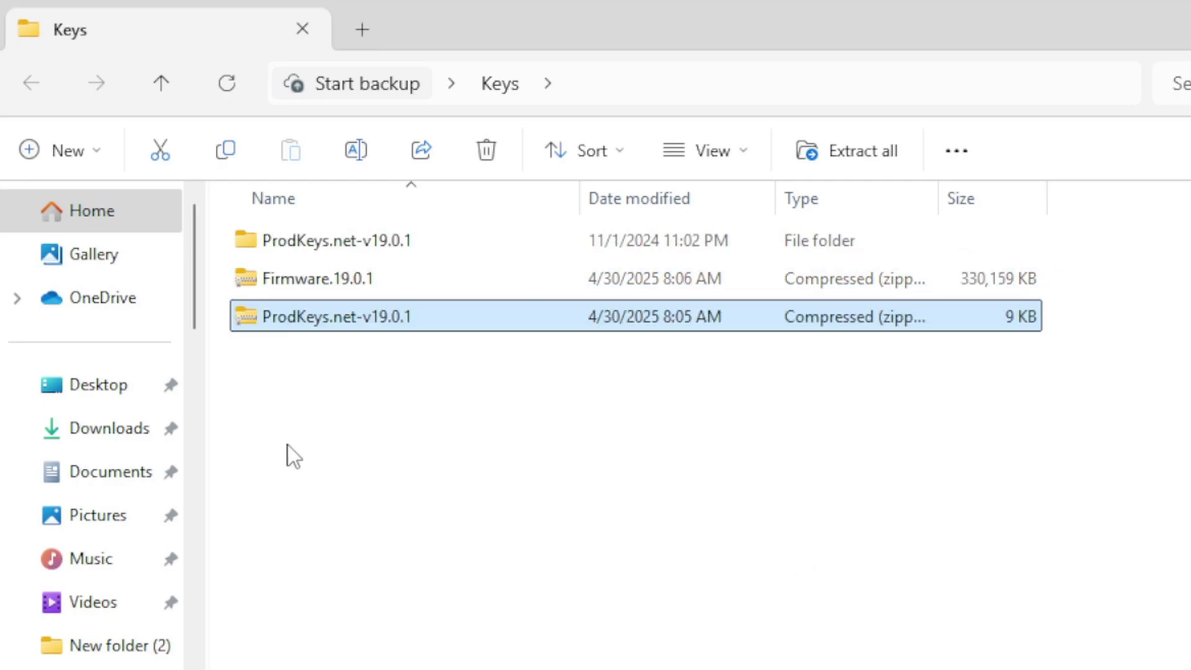
right_click(301, 321)
left_click(669, 284)
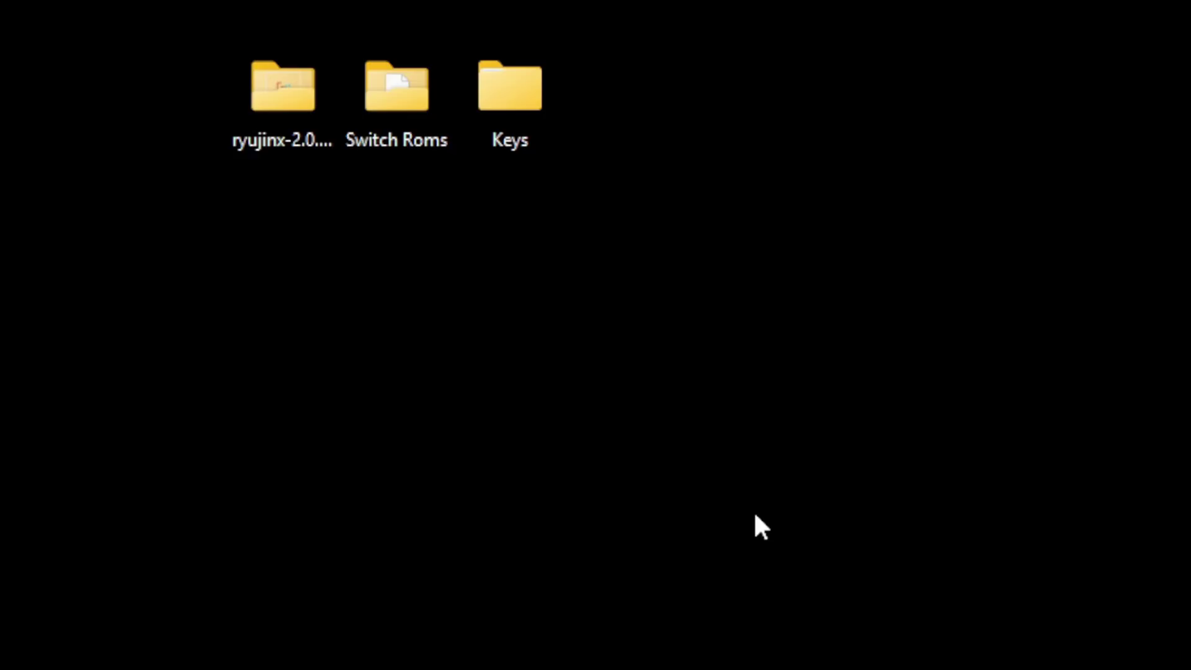
- Check the game files in the Switch Roms folder, and launch Ryujinx from the ryujinx-2.0.3-win_x64 folder
double_click(404, 93)
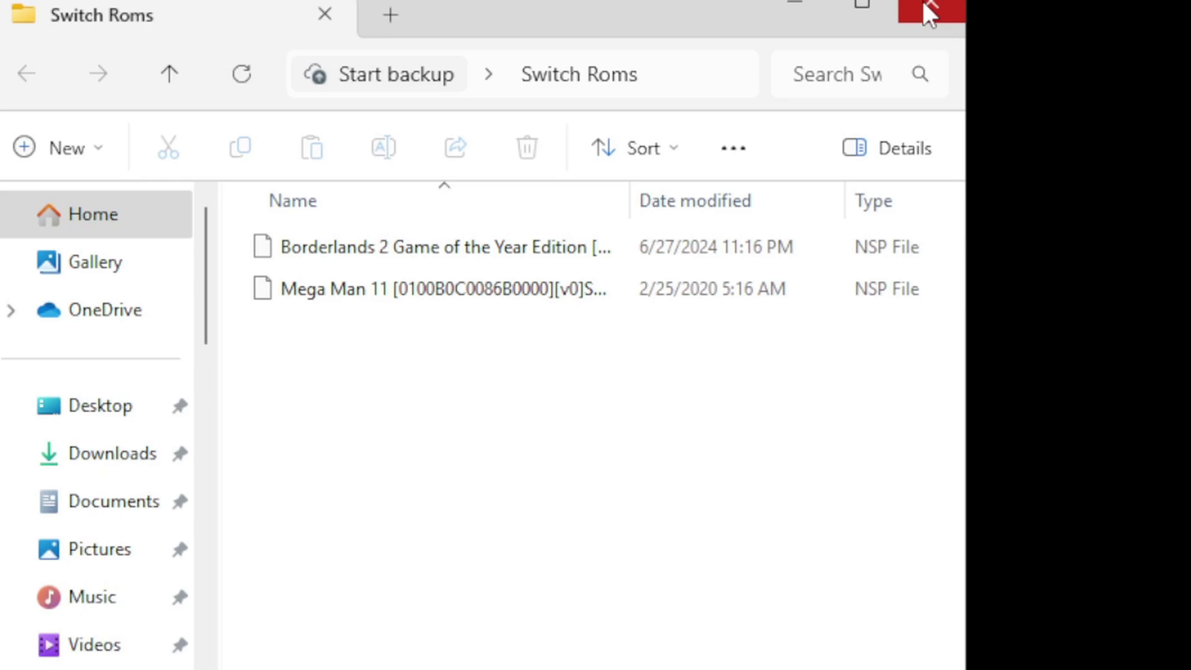
left_click(927, 9)
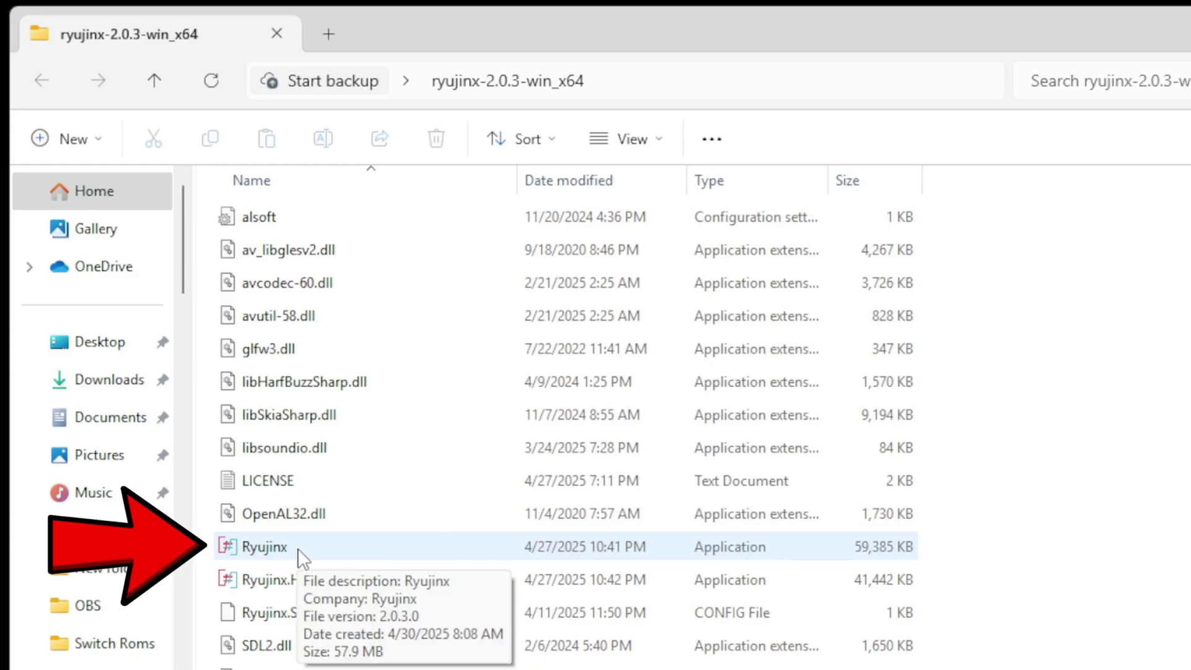
double_click(297, 548)
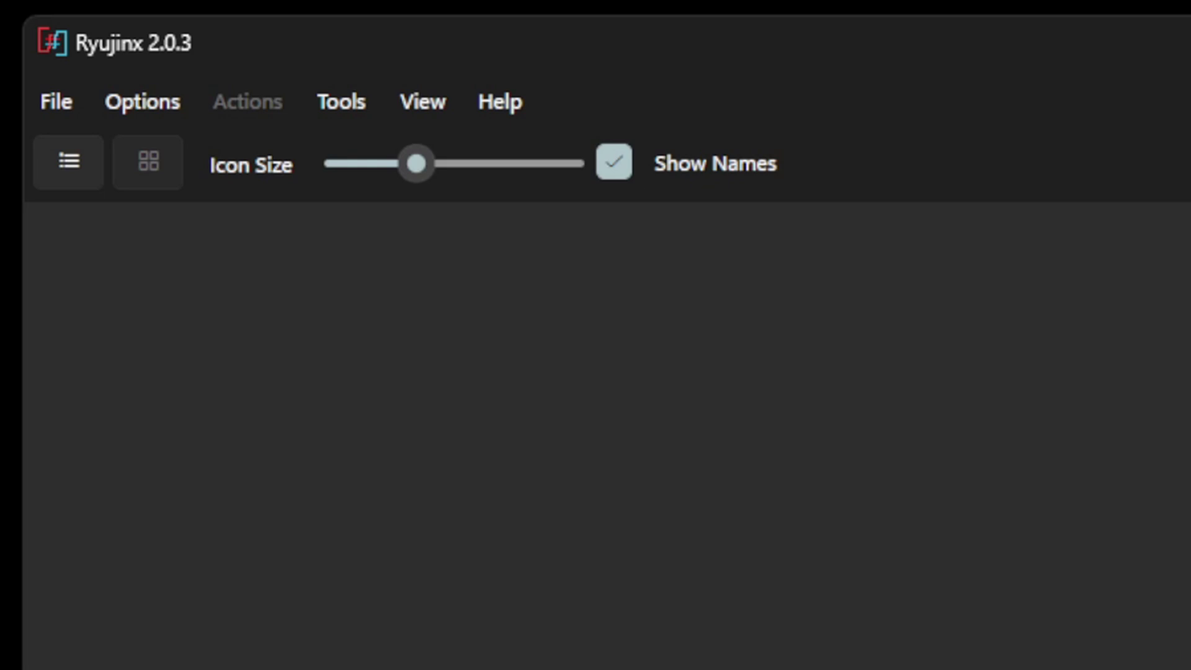
- Empty the system folder inside the Ryujinx data folder and move in prod.keys and title.keys from the ProdKeys.net-v19.0.1 folder
left_click(56, 103)
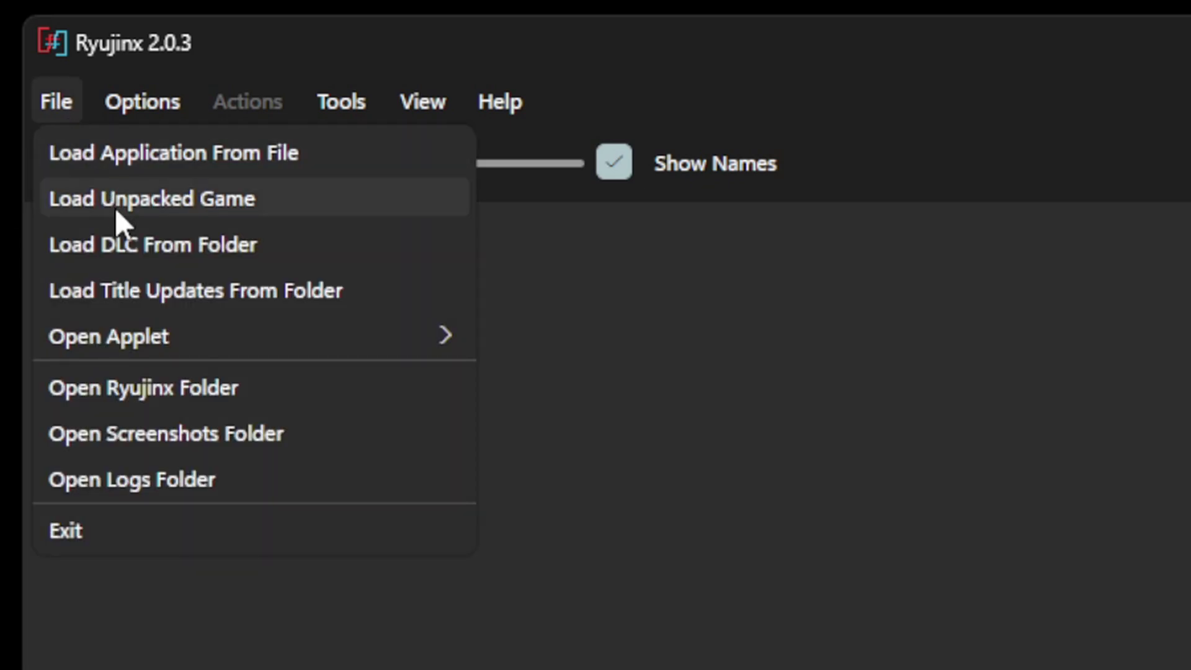
left_click(286, 387)
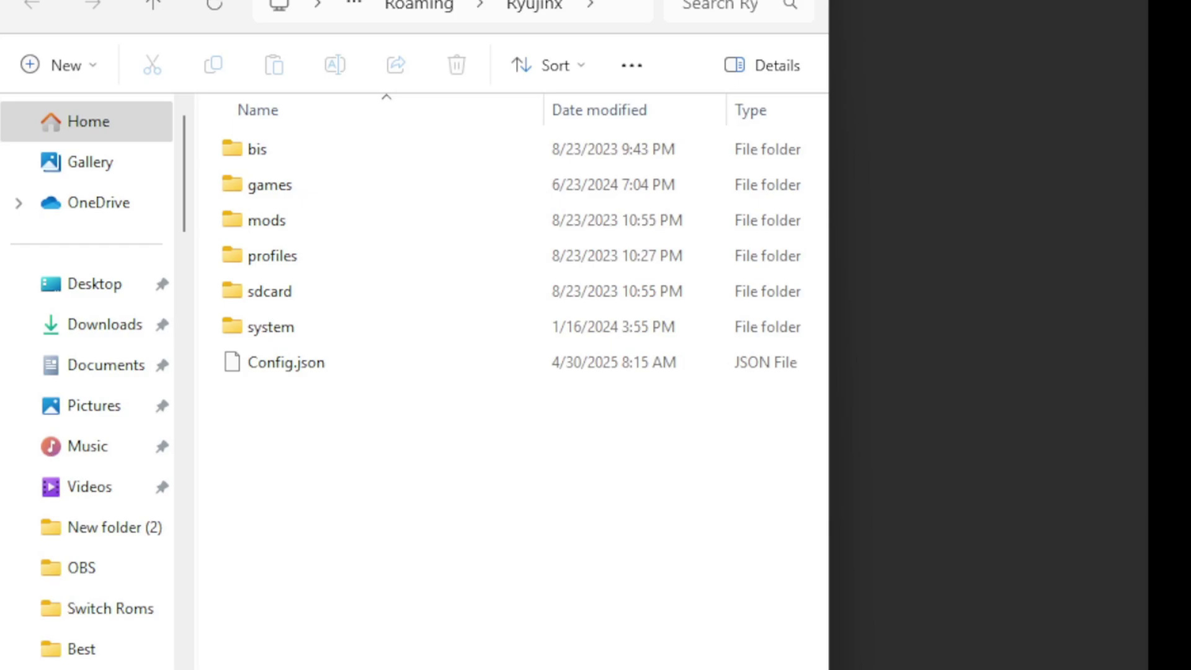
double_click(271, 326)
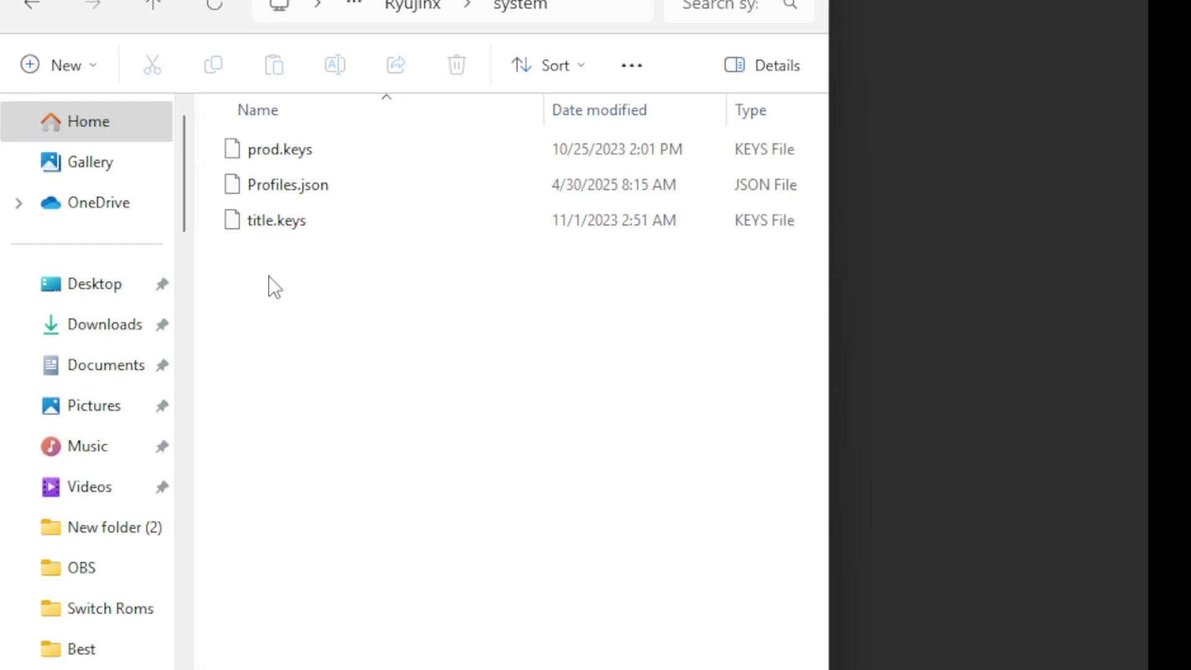
left_click_drag(269, 277, 270, 143)
right_click(271, 144)
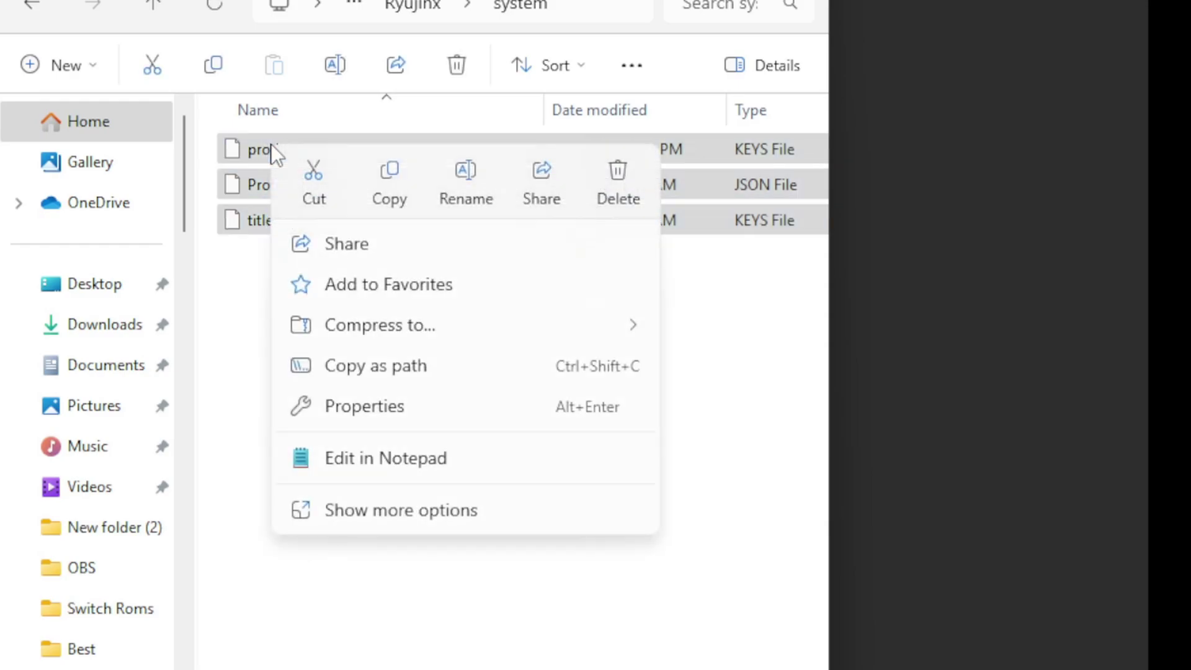
left_click(627, 173)
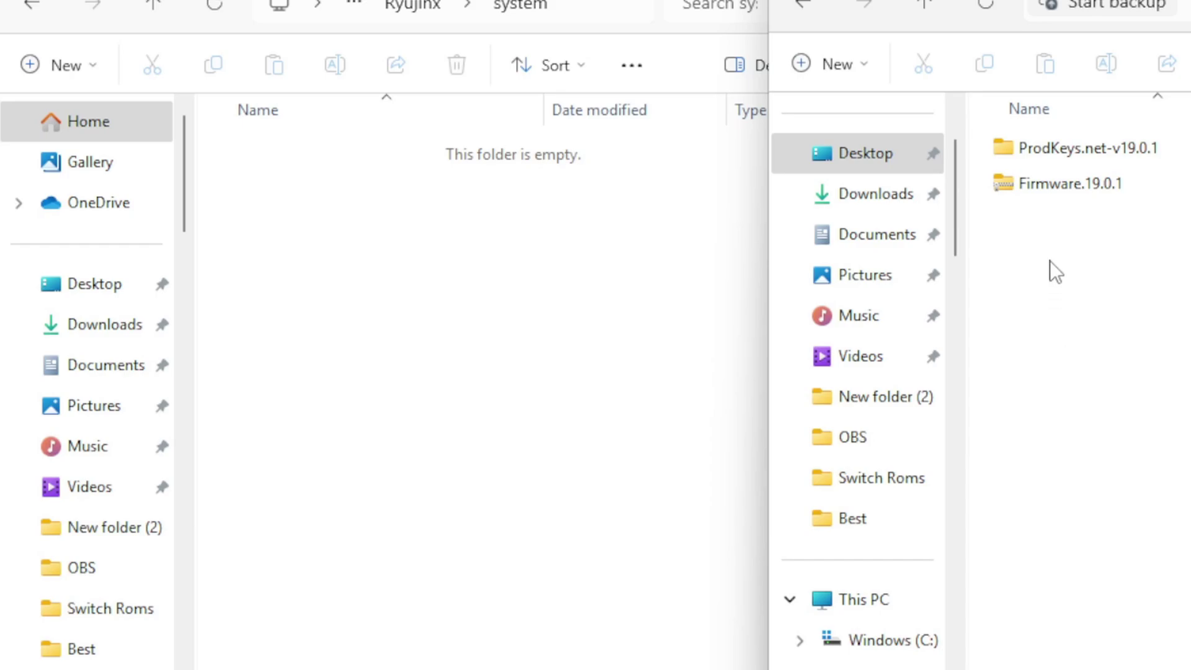
double_click(1070, 144)
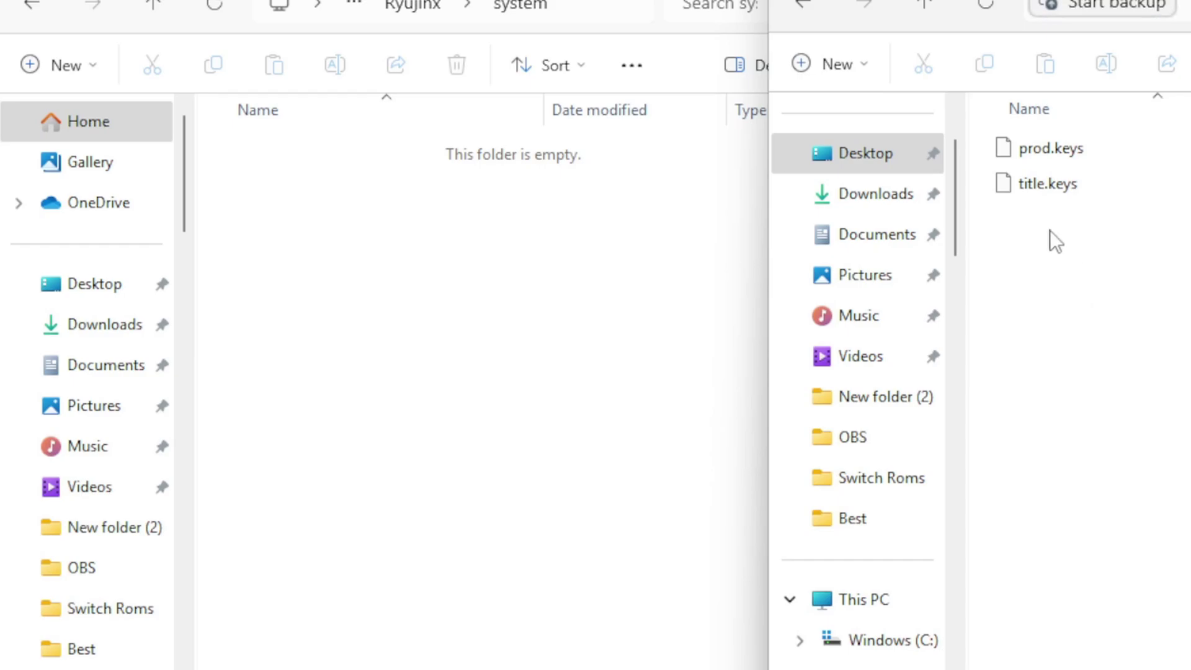
left_click_drag(1045, 225, 333, 229)
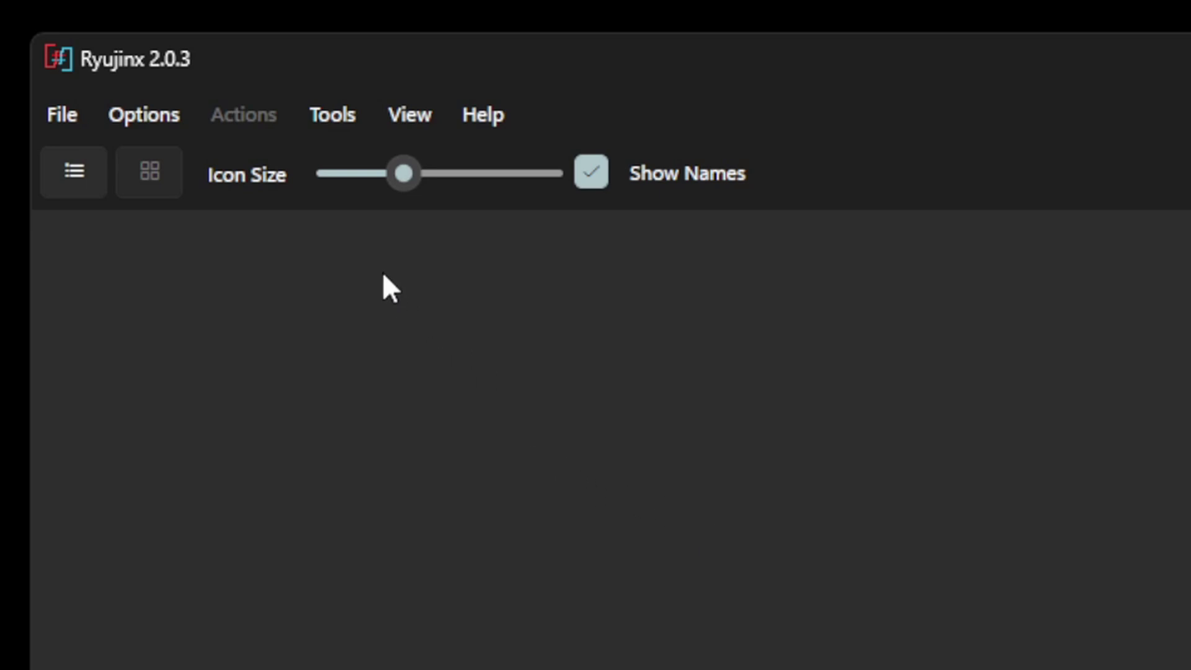
- Install firmware 19.0.1 in Ryujinx from the Firmware.19.0.1 zip in the desktop's Keys folder
left_click(331, 117)
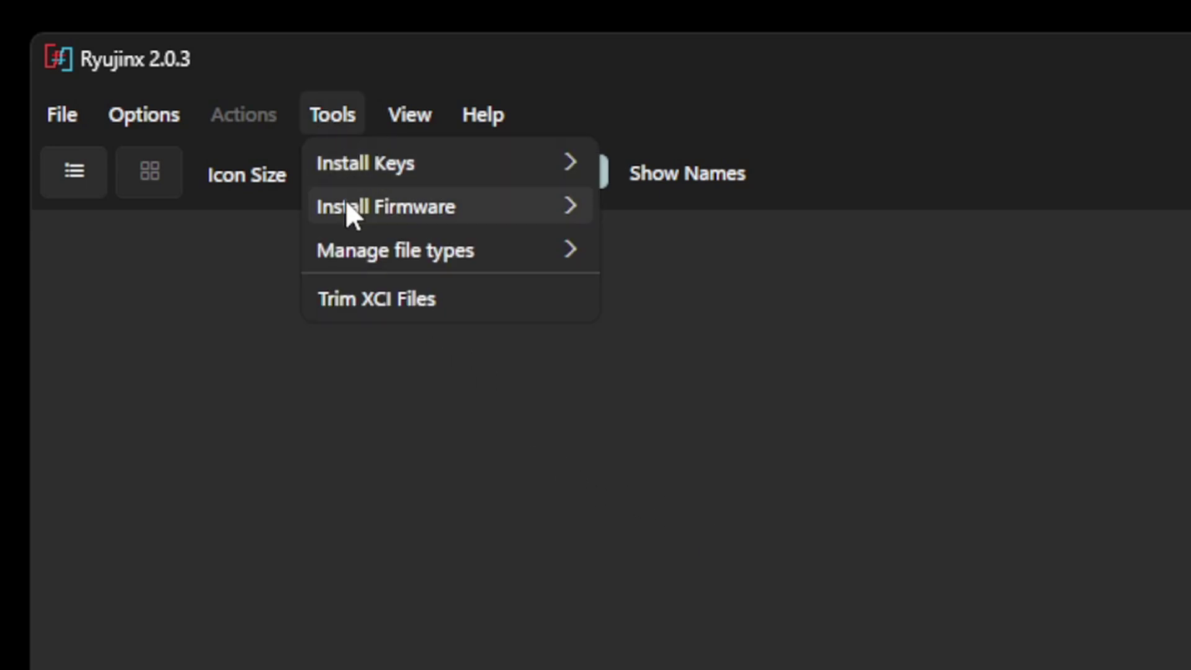
mouse_move(346, 205)
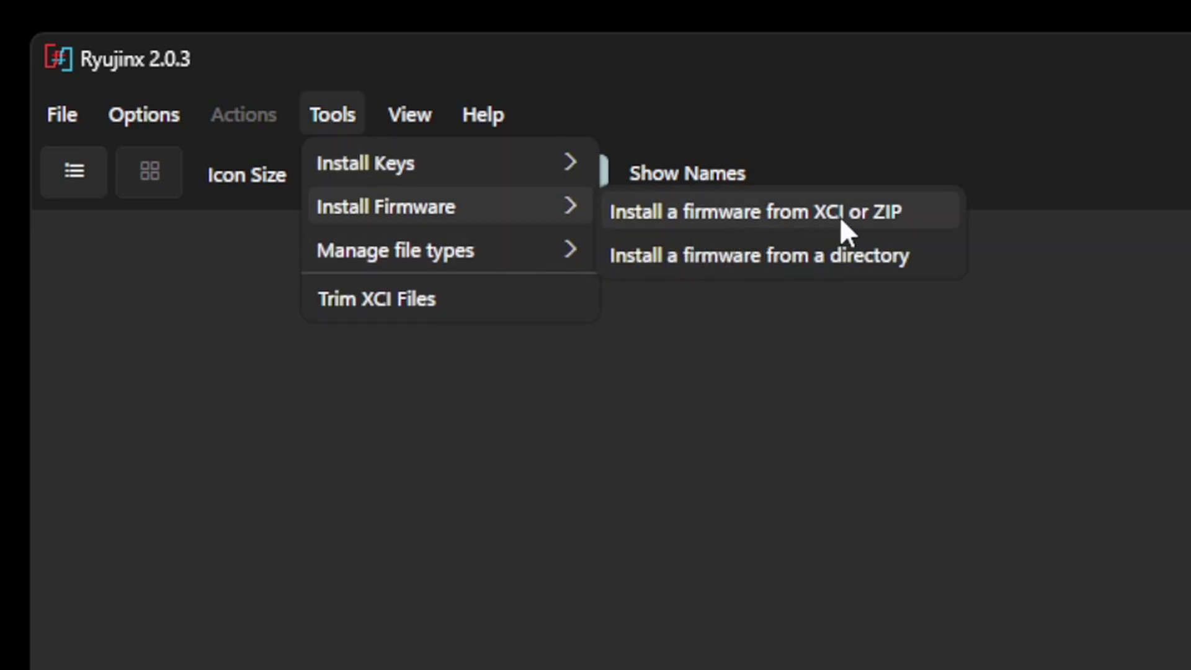
left_click(909, 211)
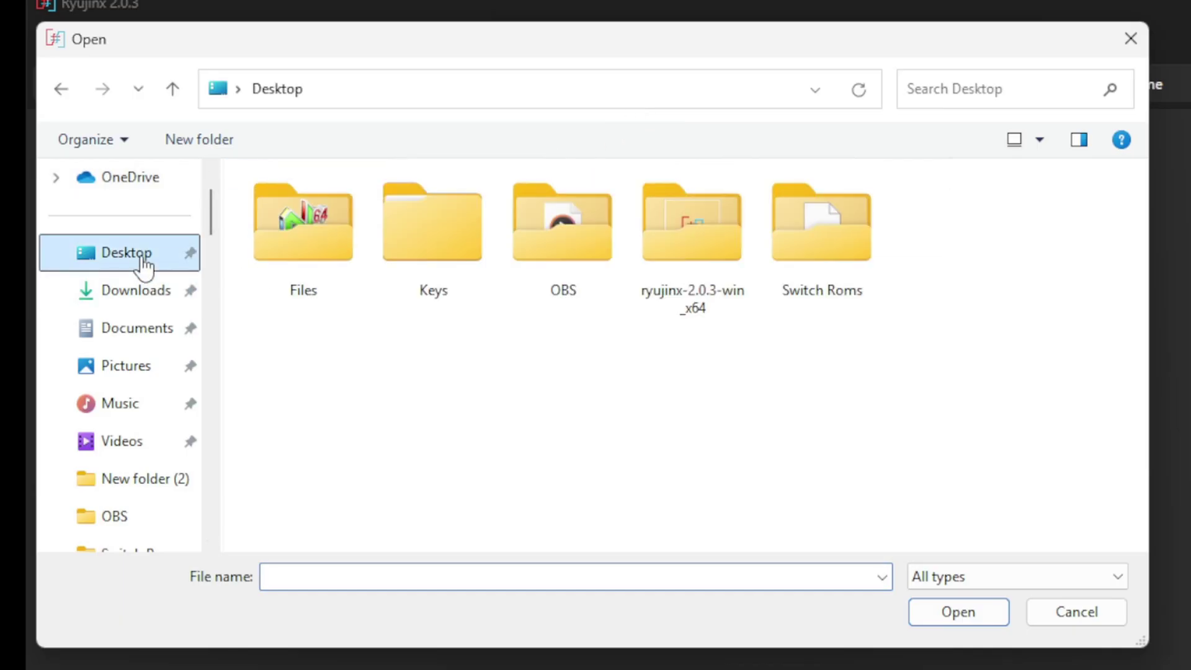
double_click(460, 239)
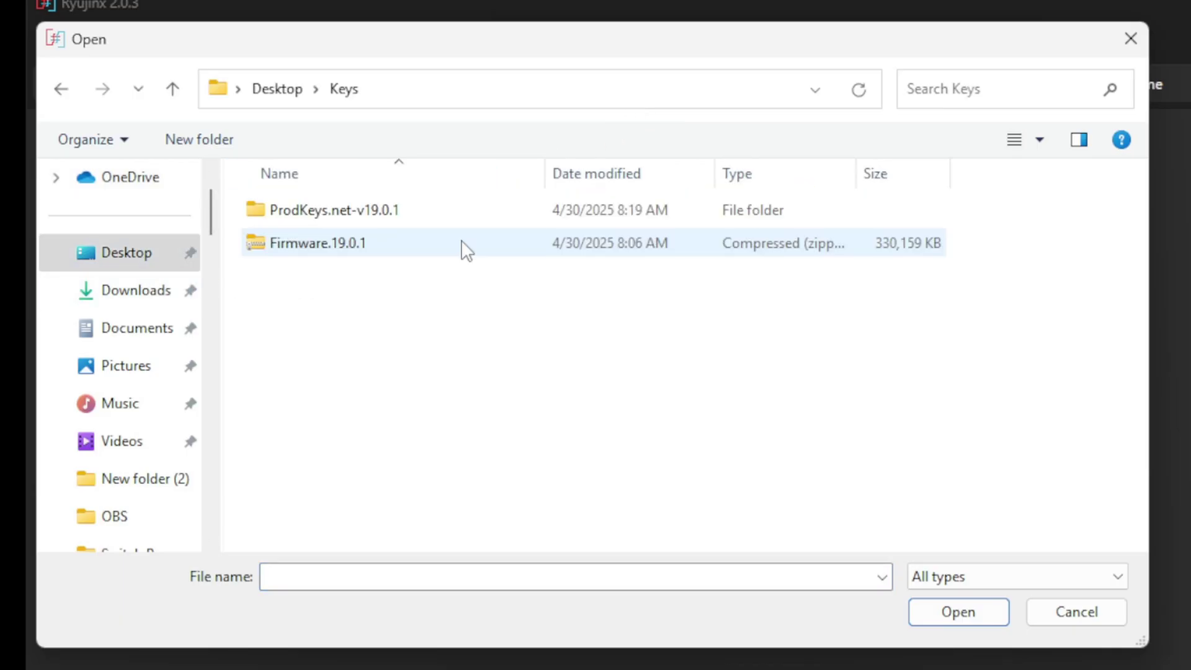
double_click(318, 250)
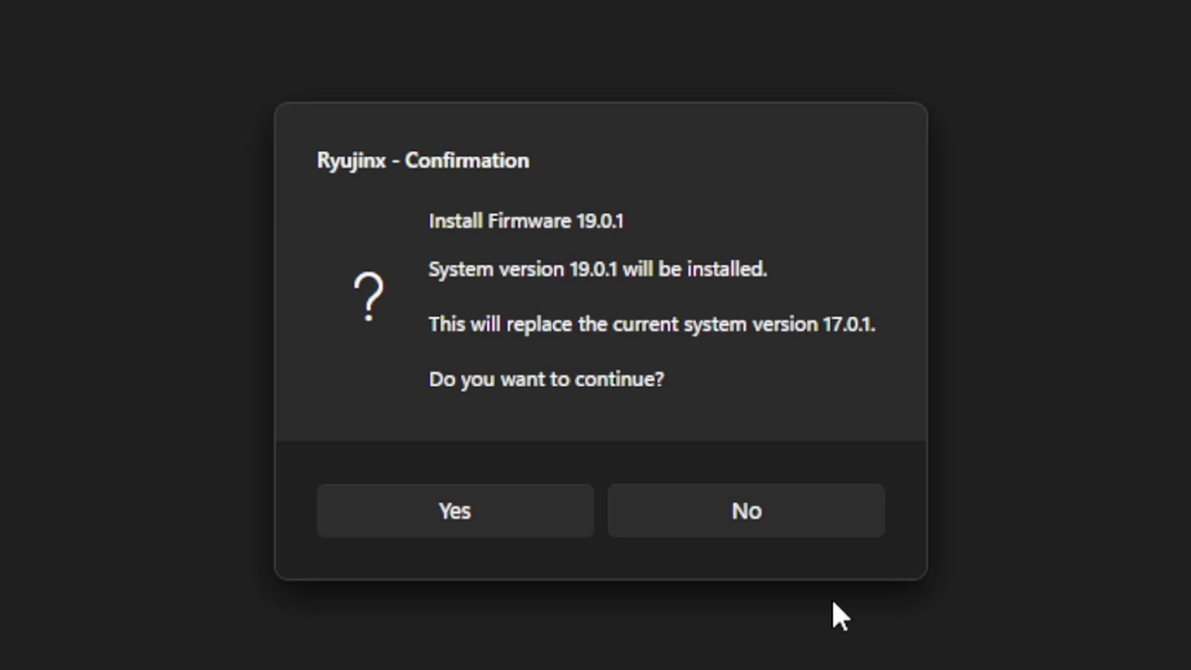
left_click(492, 512)
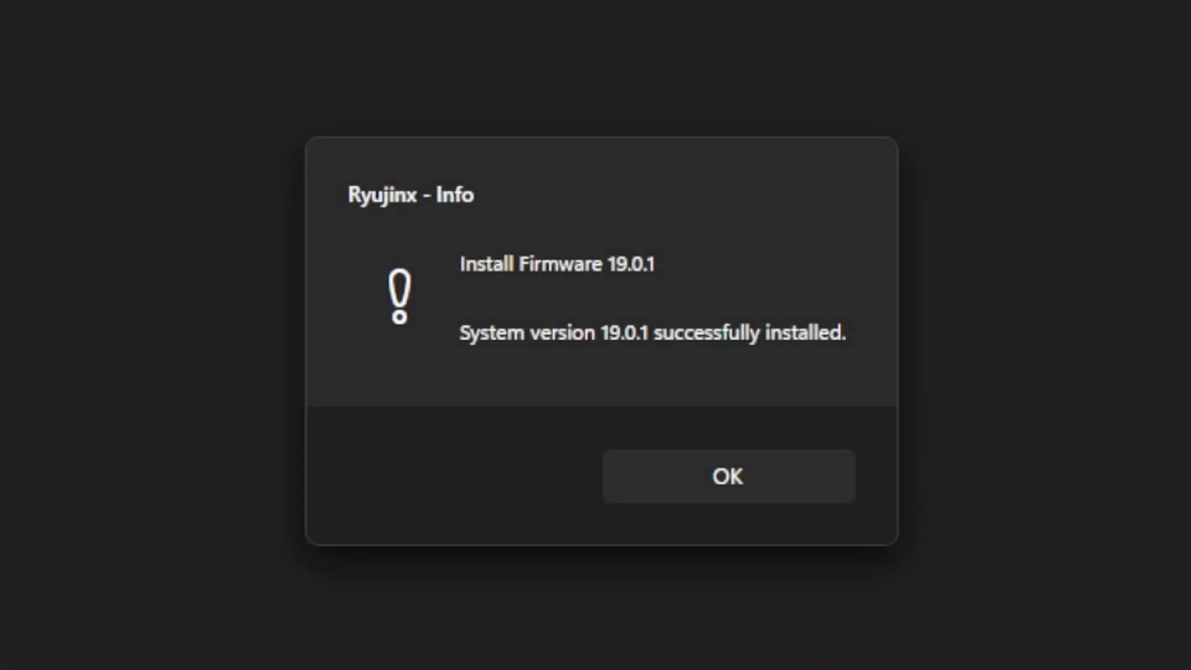
left_click(781, 480)
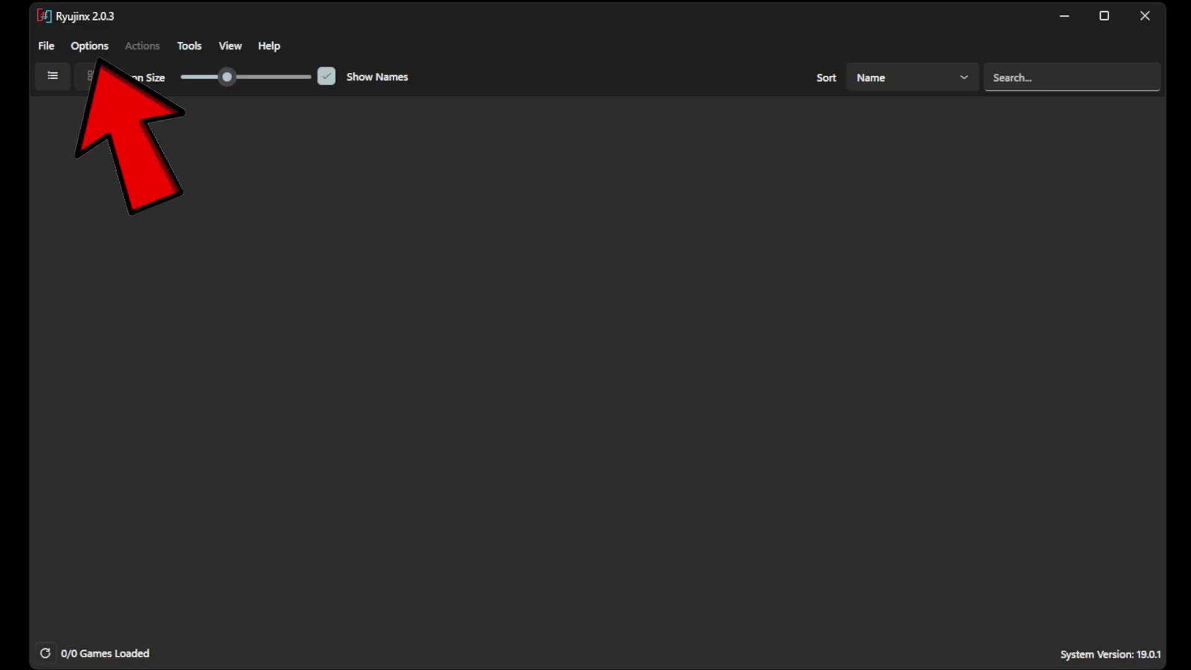
- Add the desktop's Switch Roms folder as a game directory in the Ryujinx settings, apply the change and close the settings
left_click(90, 45)
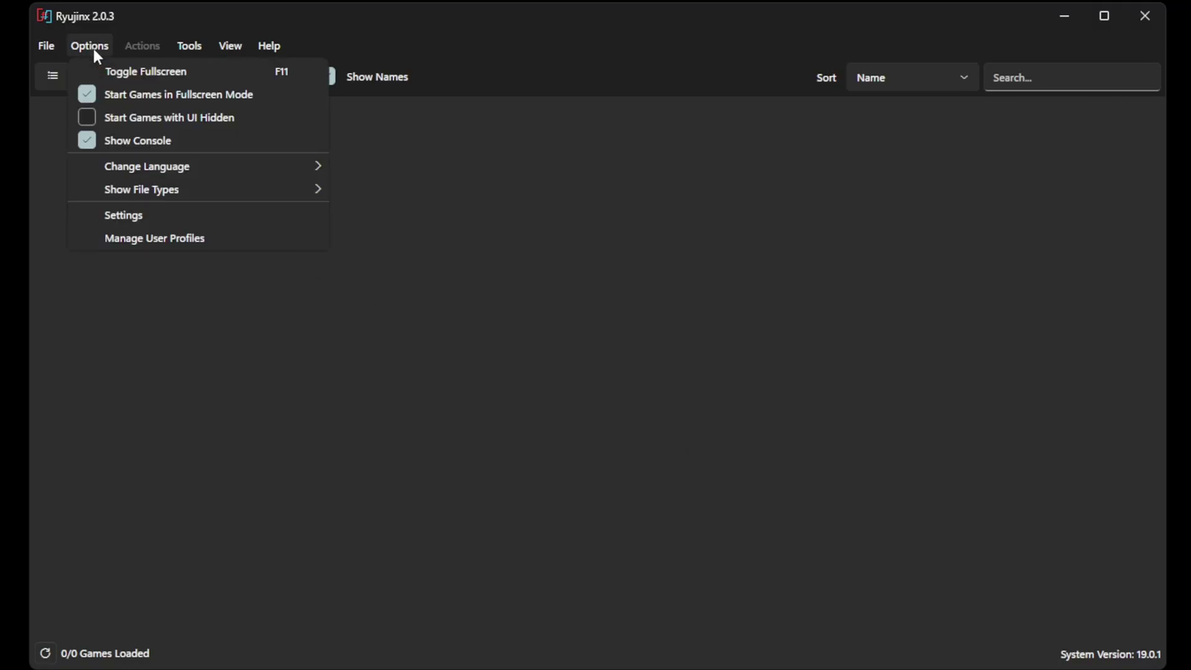
left_click(131, 214)
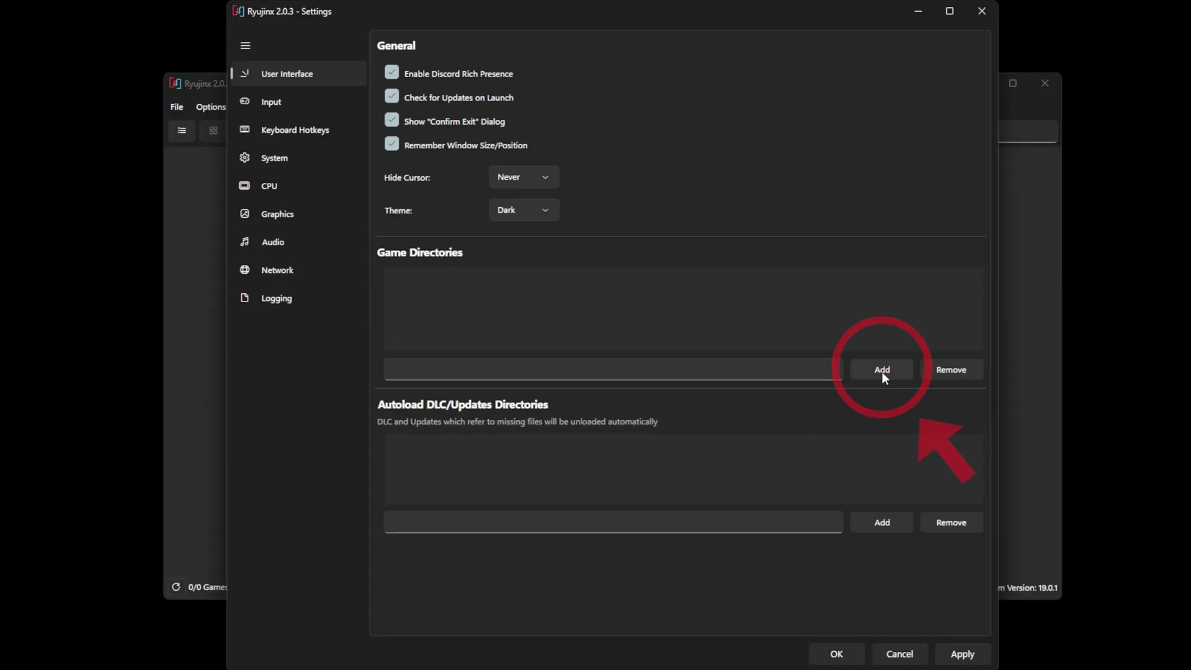
left_click(881, 371)
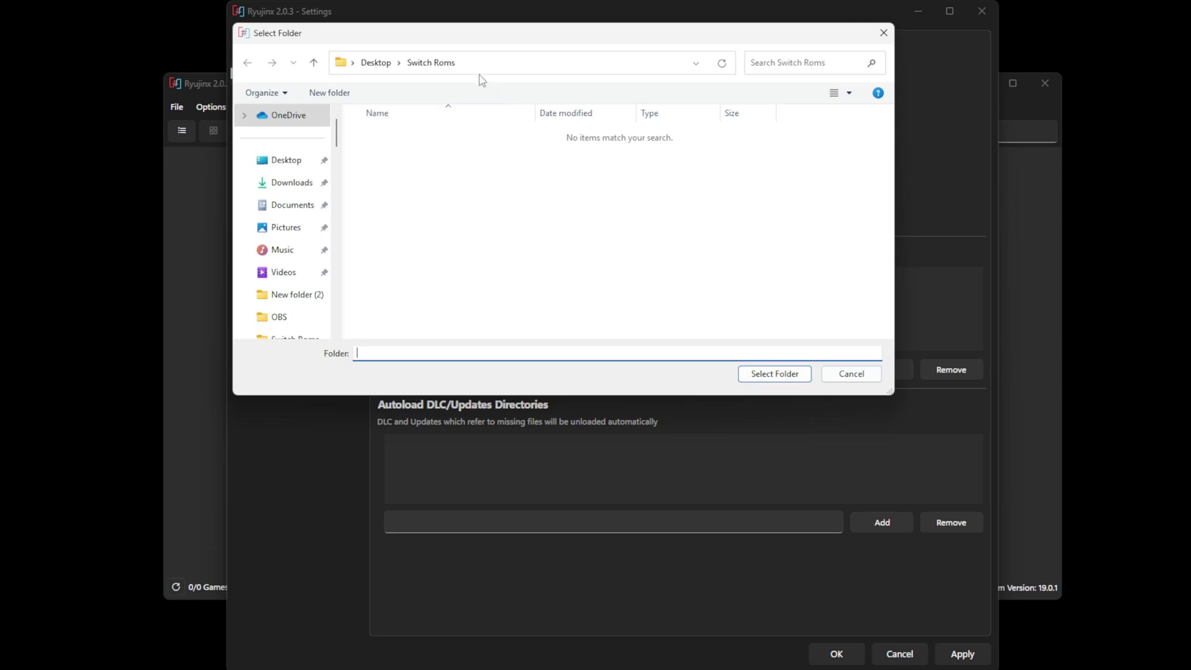
left_click(308, 160)
double_click(700, 149)
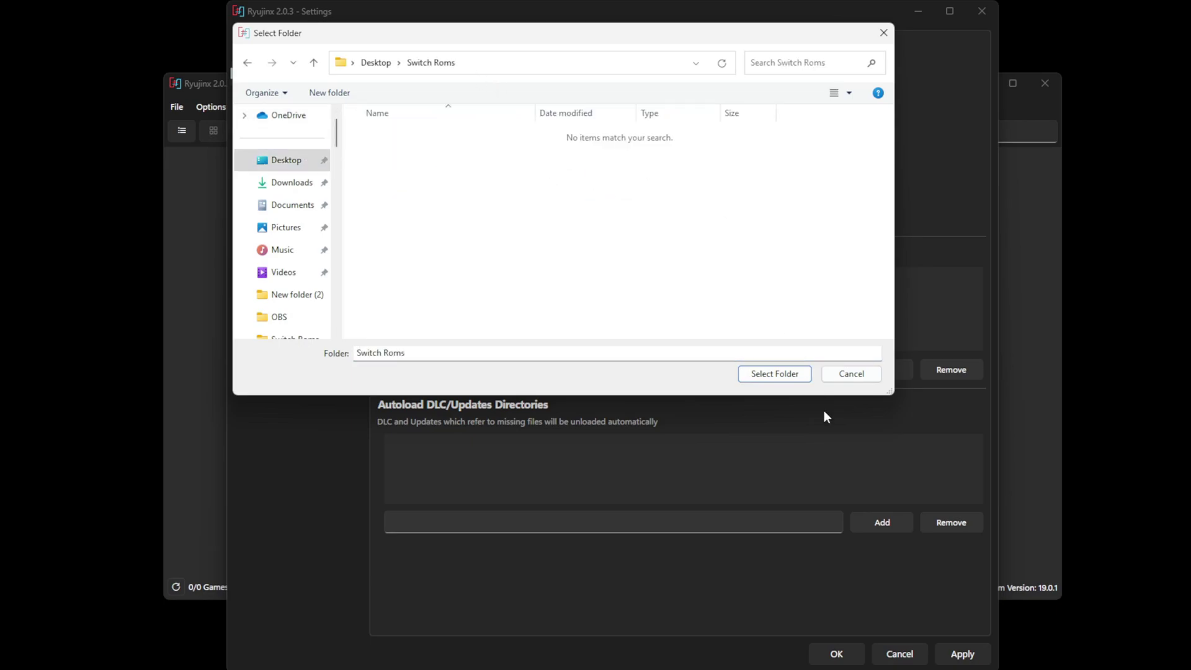
left_click(786, 374)
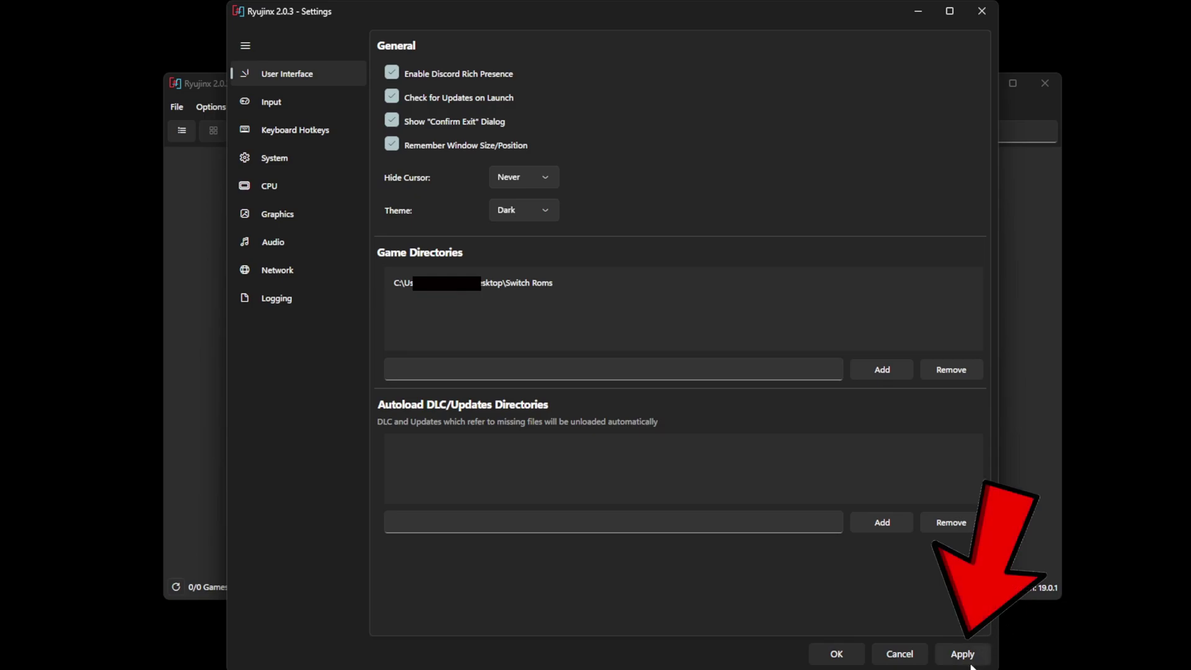
left_click(965, 659)
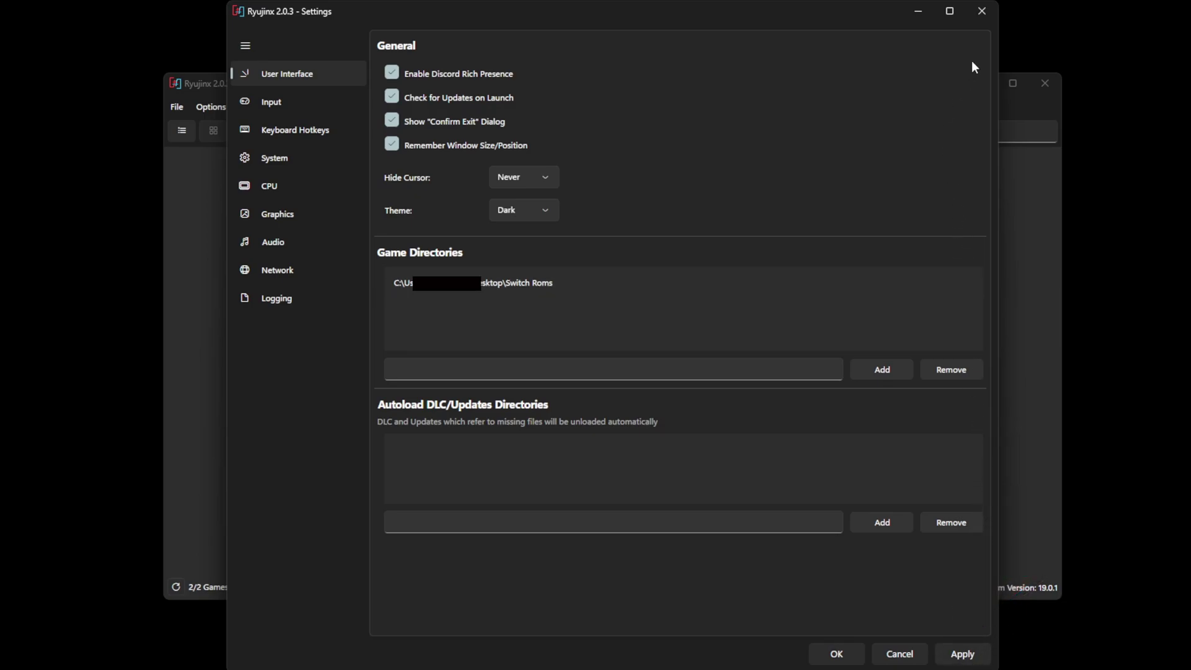
left_click(982, 13)
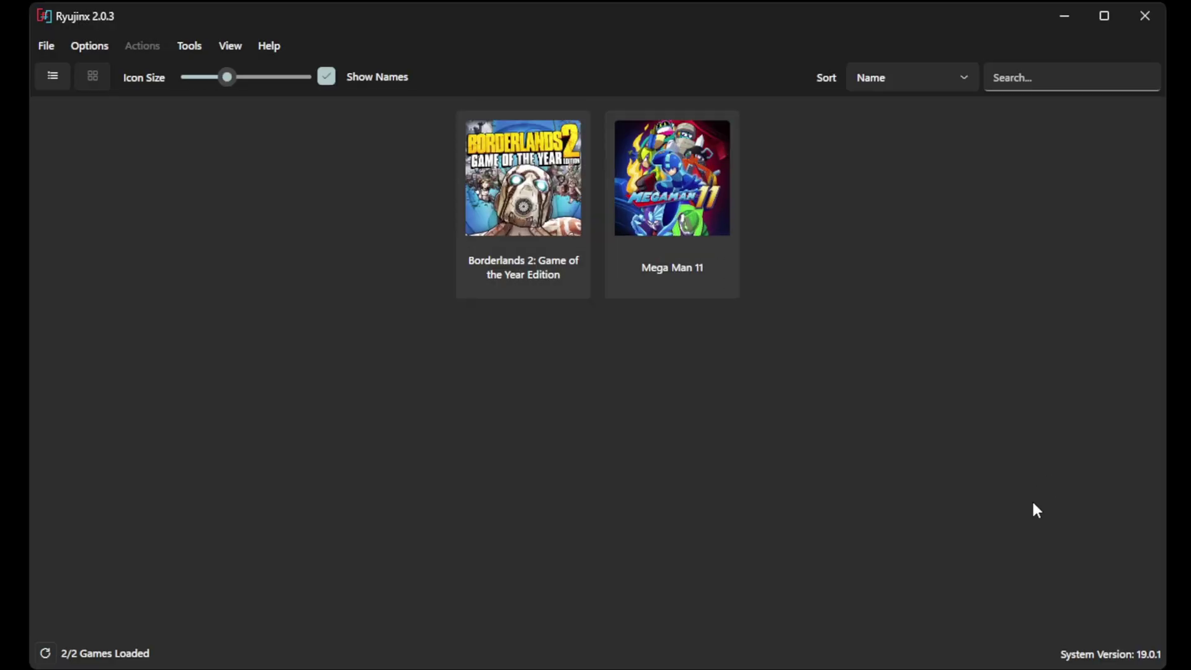
- Set Player 1's input device to Xbox Series X Controller (0) in the input settings, with Pro Controller as controller type
left_click(89, 47)
left_click(136, 213)
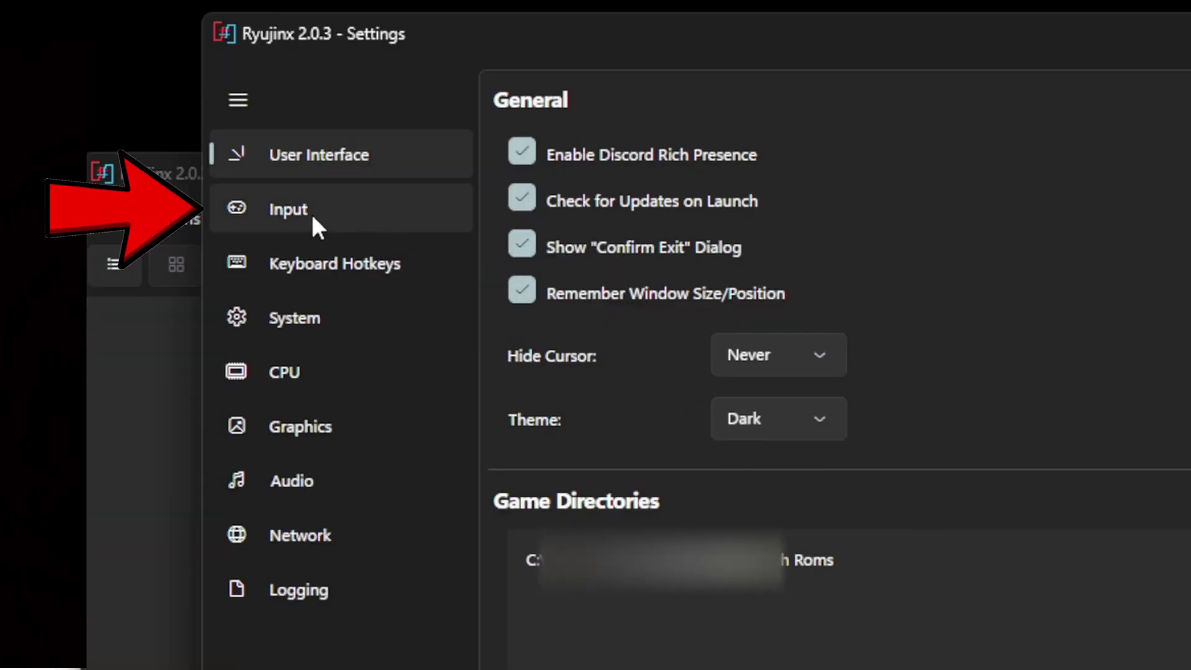
left_click(308, 208)
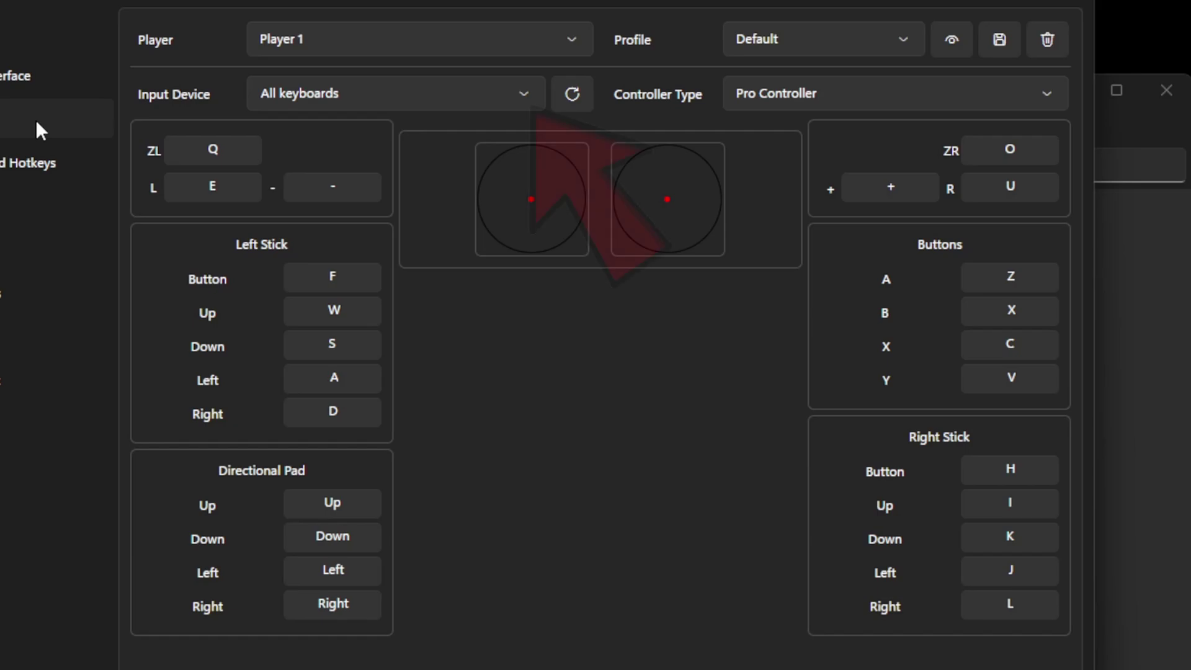
left_click(527, 96)
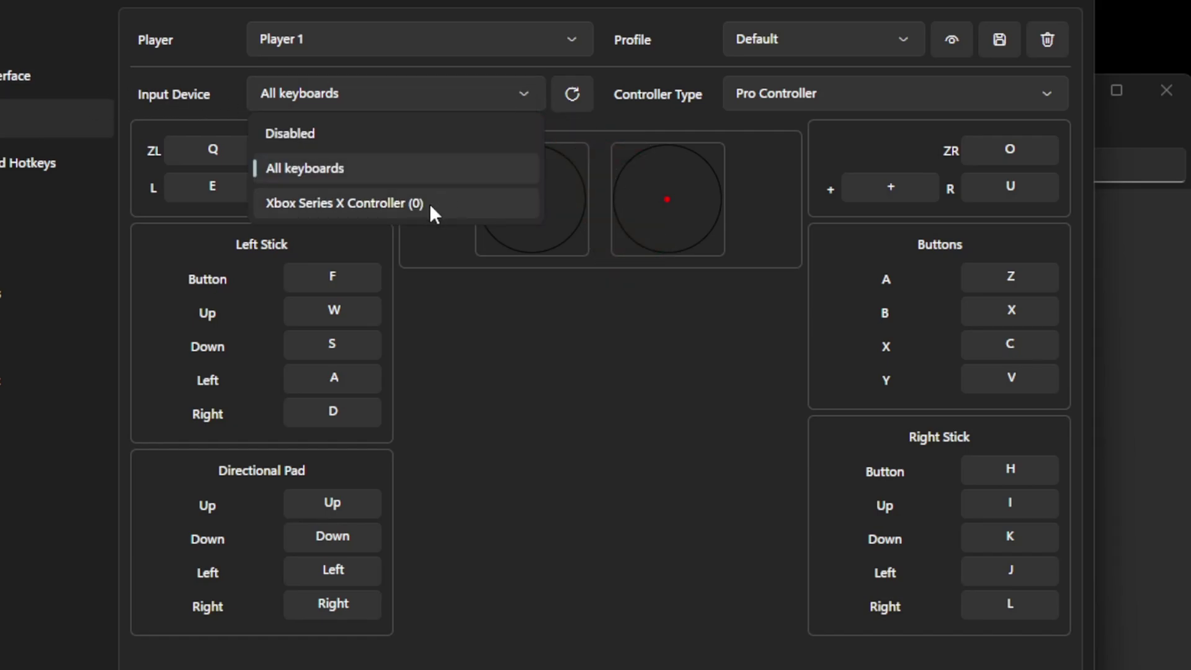
left_click(362, 201)
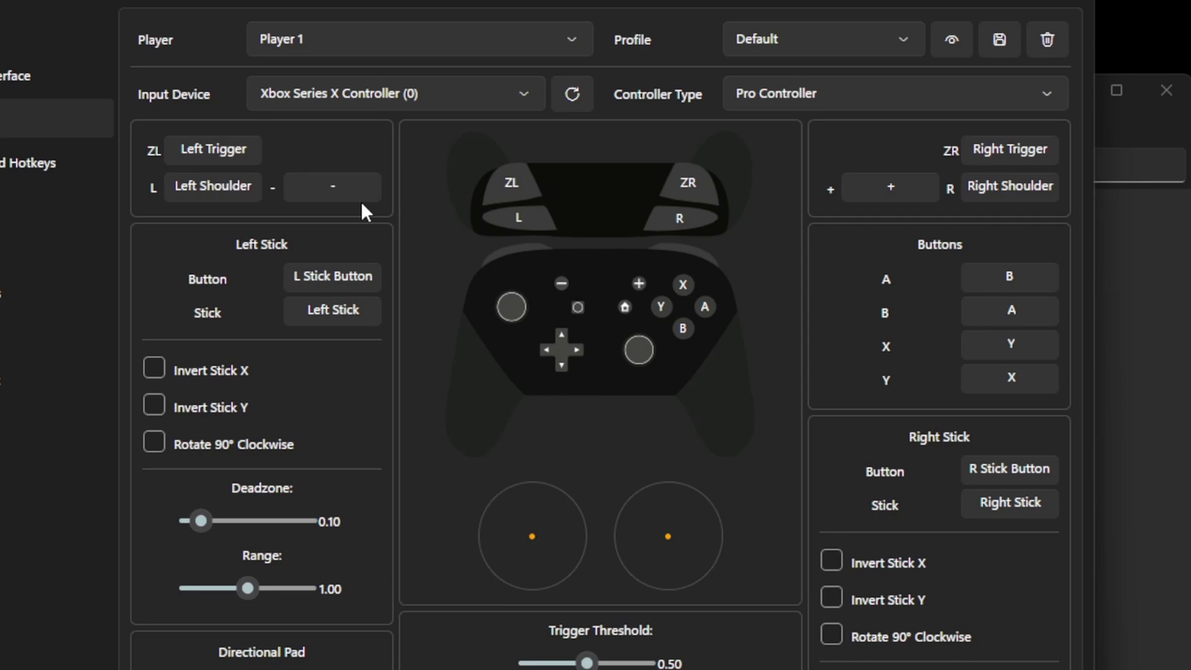
left_click(1010, 277)
left_click(999, 38)
- Check which player slots are available for input configuration, and view the keyboard hotkey assignments
left_click(574, 39)
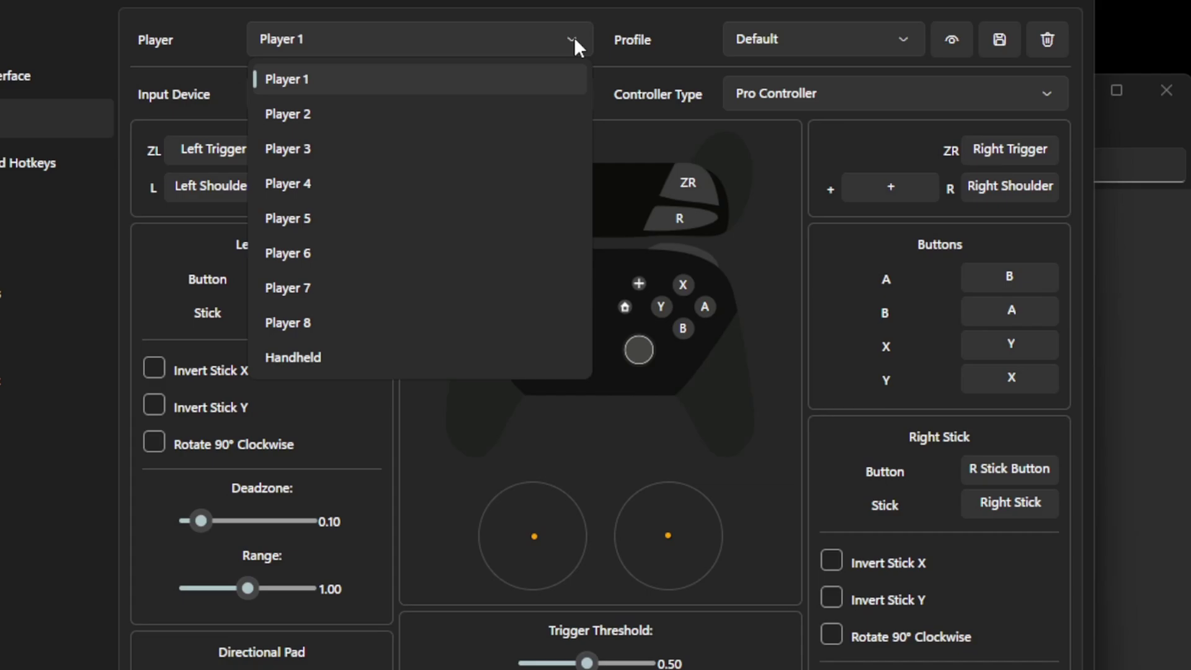
left_click(574, 39)
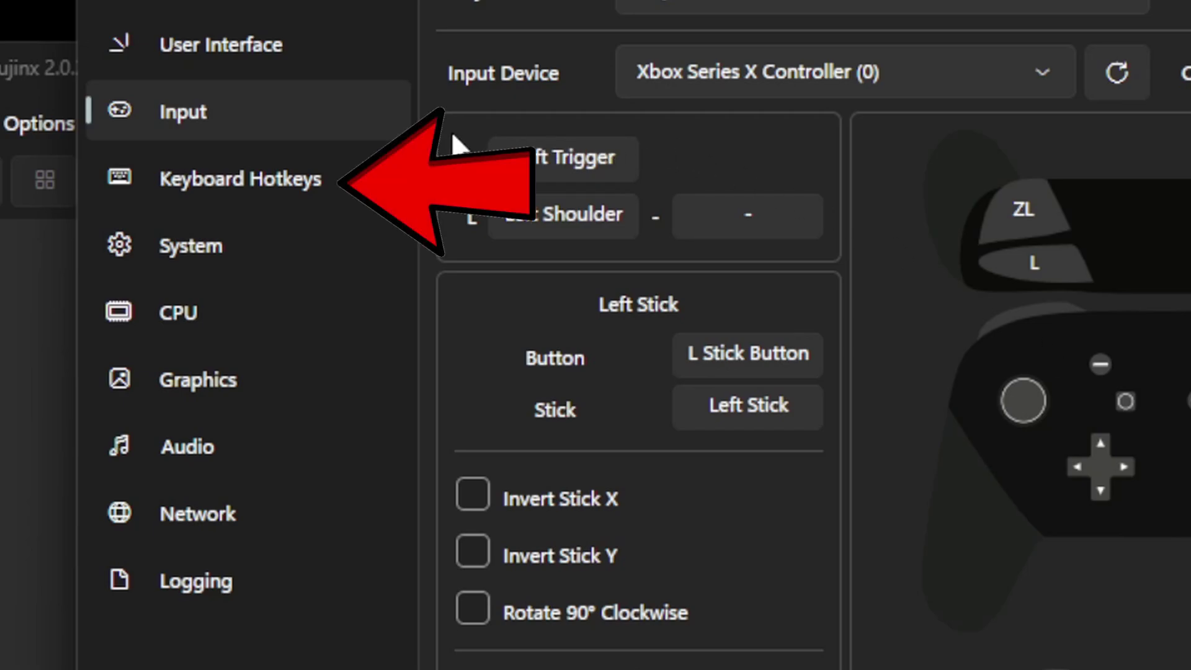
left_click(328, 181)
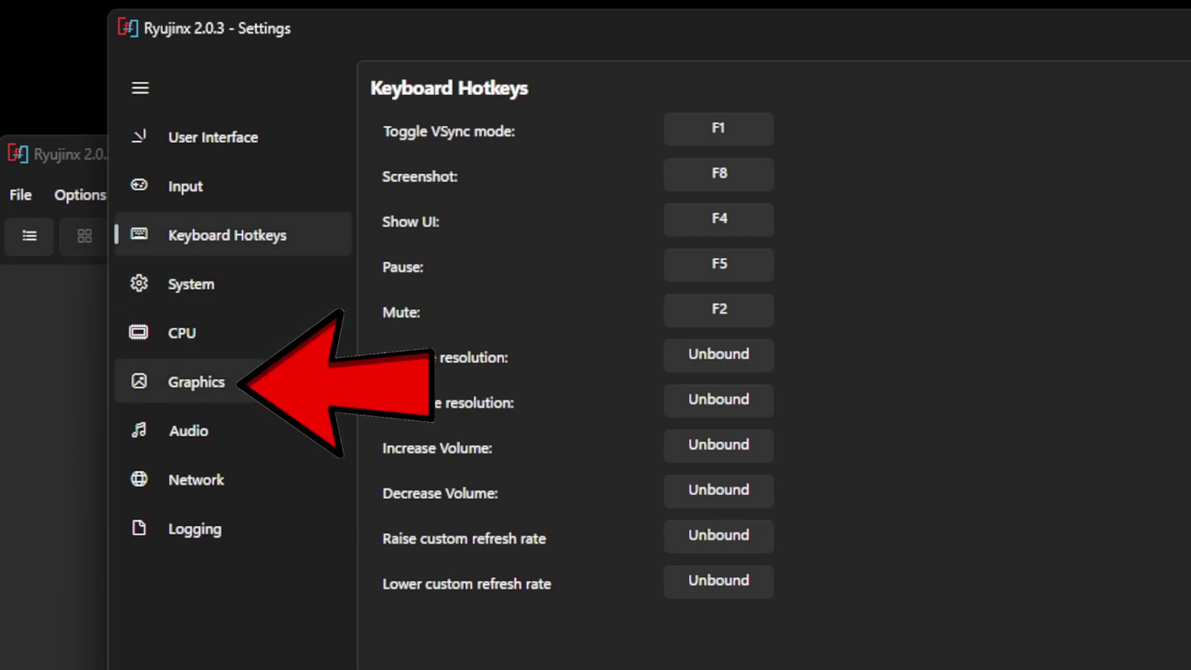
- Set the graphics backend to Vulkan and keep NVIDIA GeForce RTX 3070 (dGPU) as the preferred GPU
left_click(277, 375)
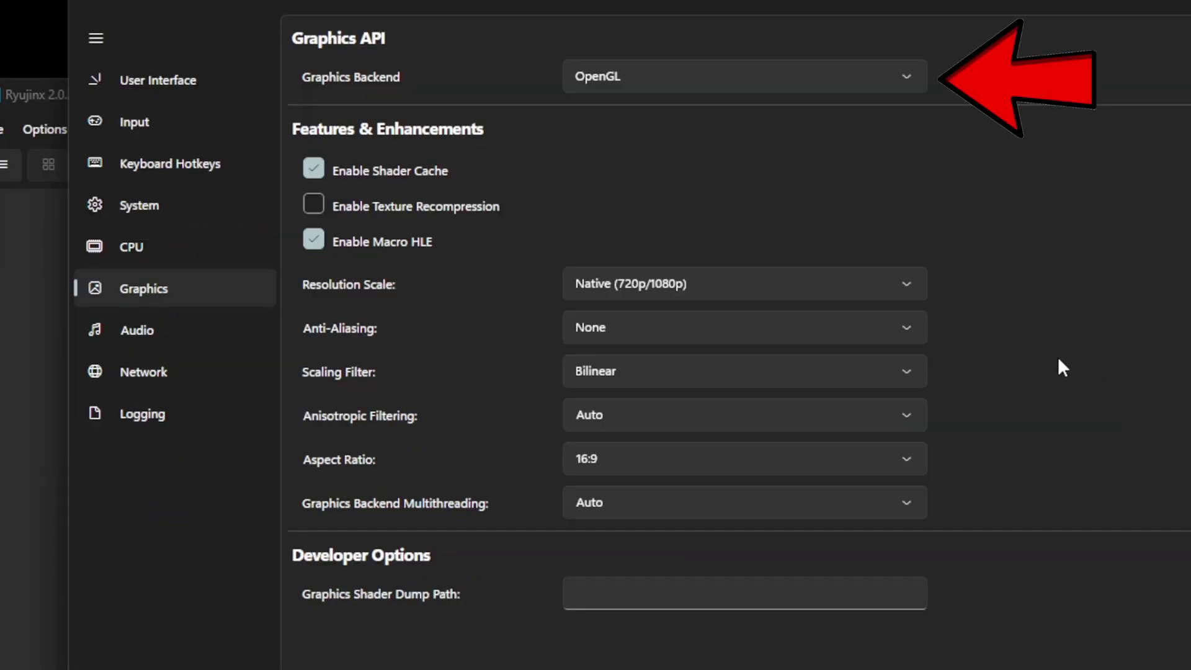
left_click(903, 74)
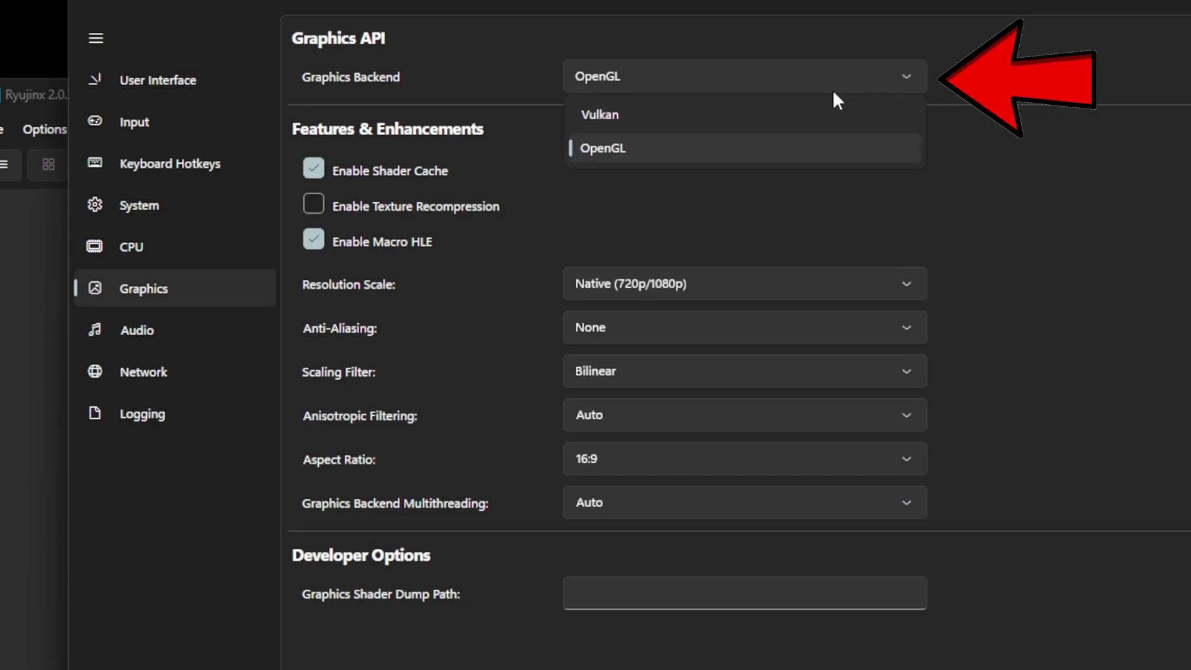
left_click(642, 113)
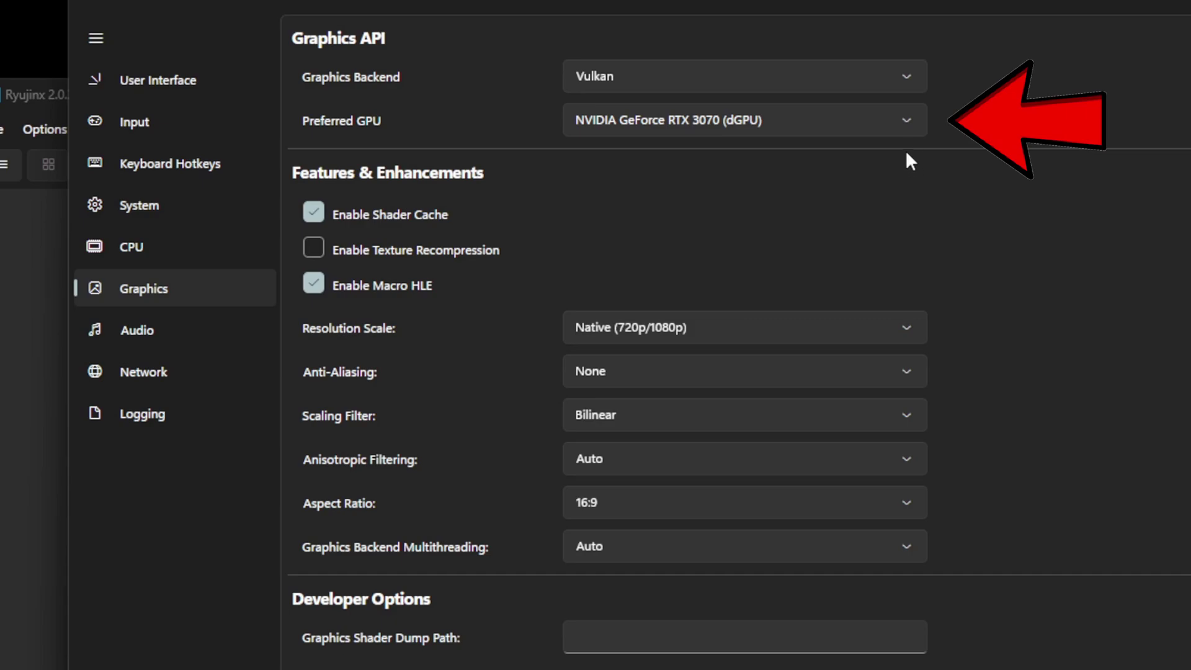
left_click(906, 118)
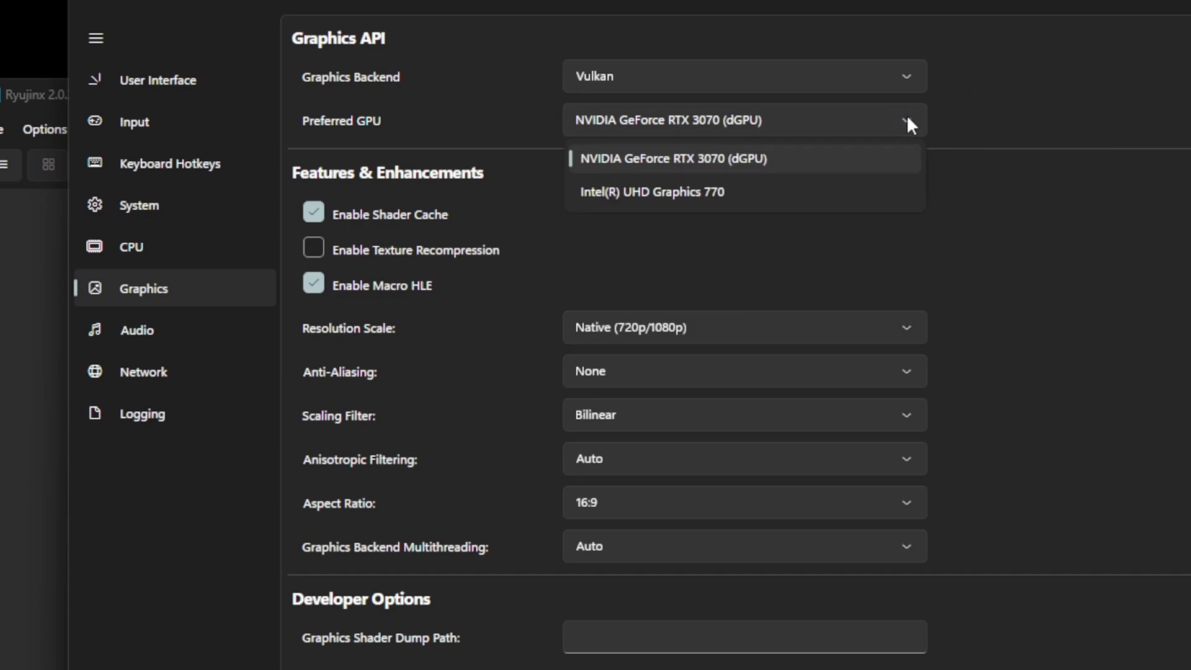
left_click(1093, 103)
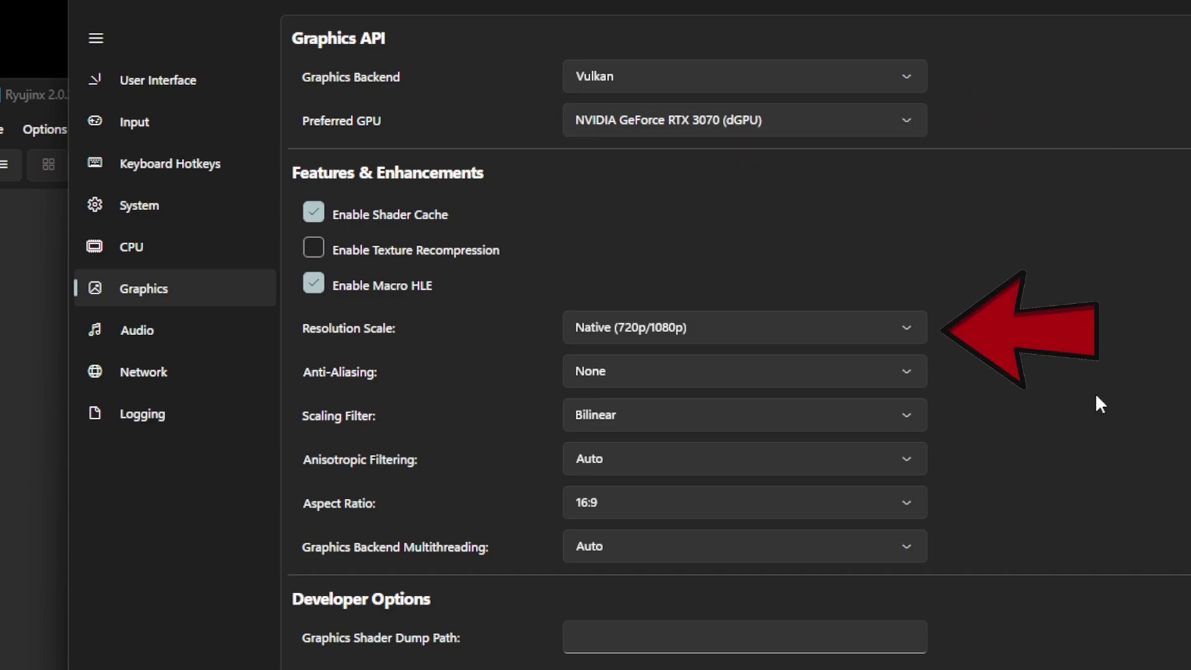
- Keep the resolution scale at Native (720p/1080p), set anisotropic filtering to 2x, and save and close the settings
left_click(917, 331)
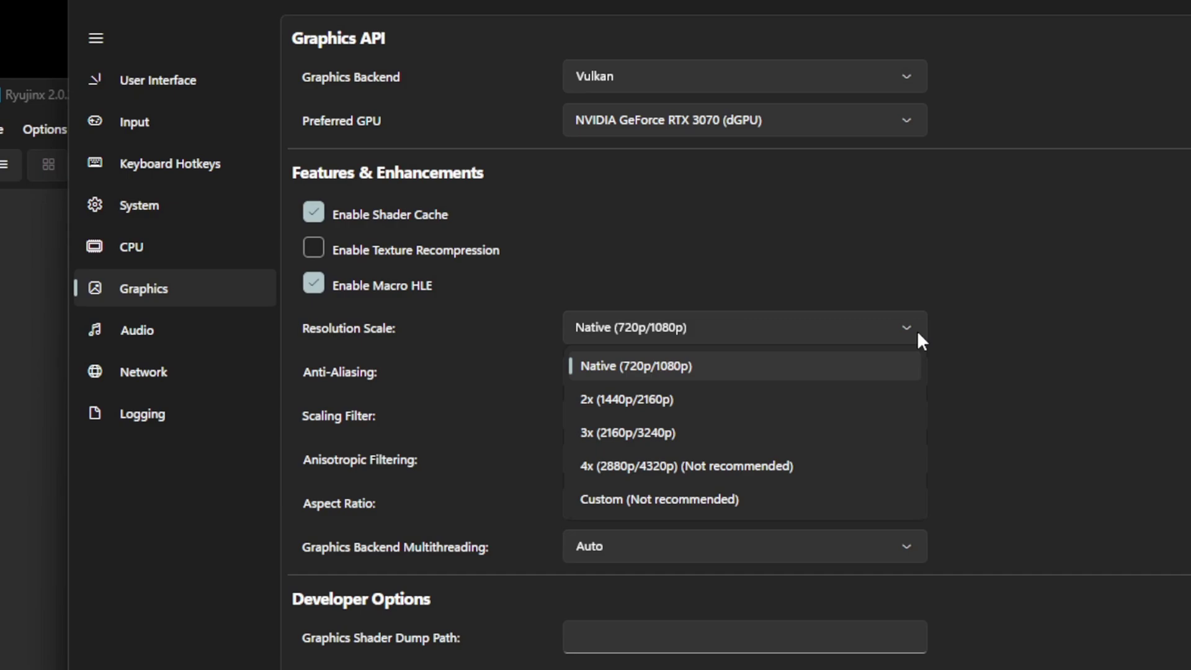
left_click(702, 366)
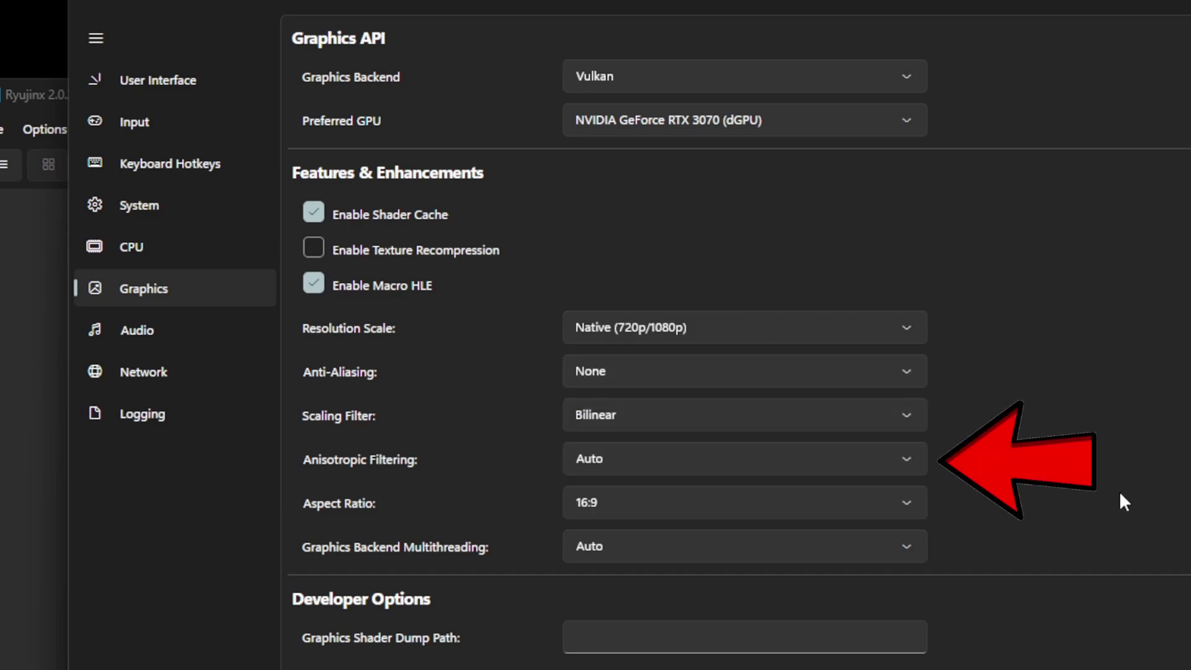
left_click(912, 456)
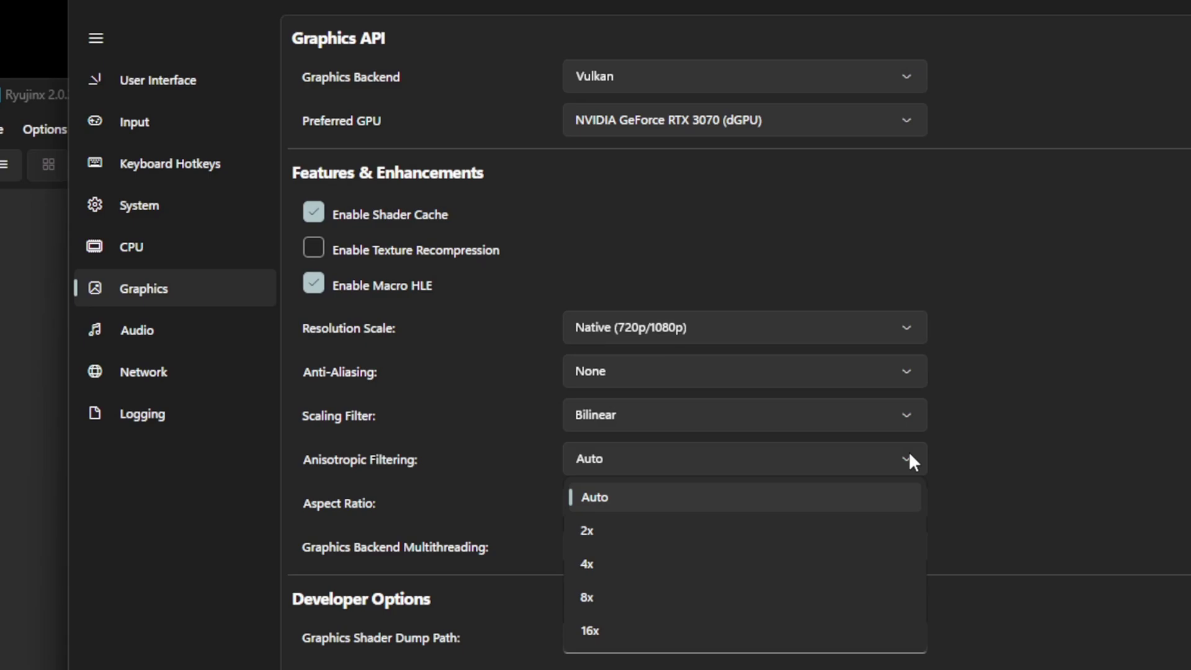
left_click(589, 532)
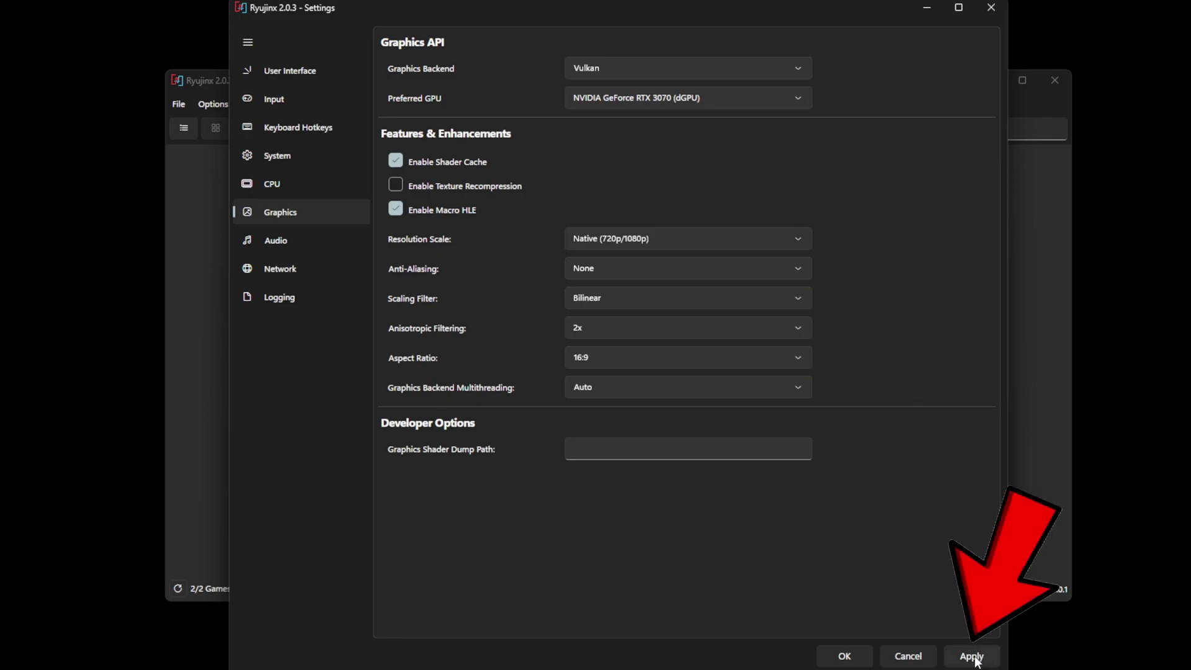
left_click(854, 661)
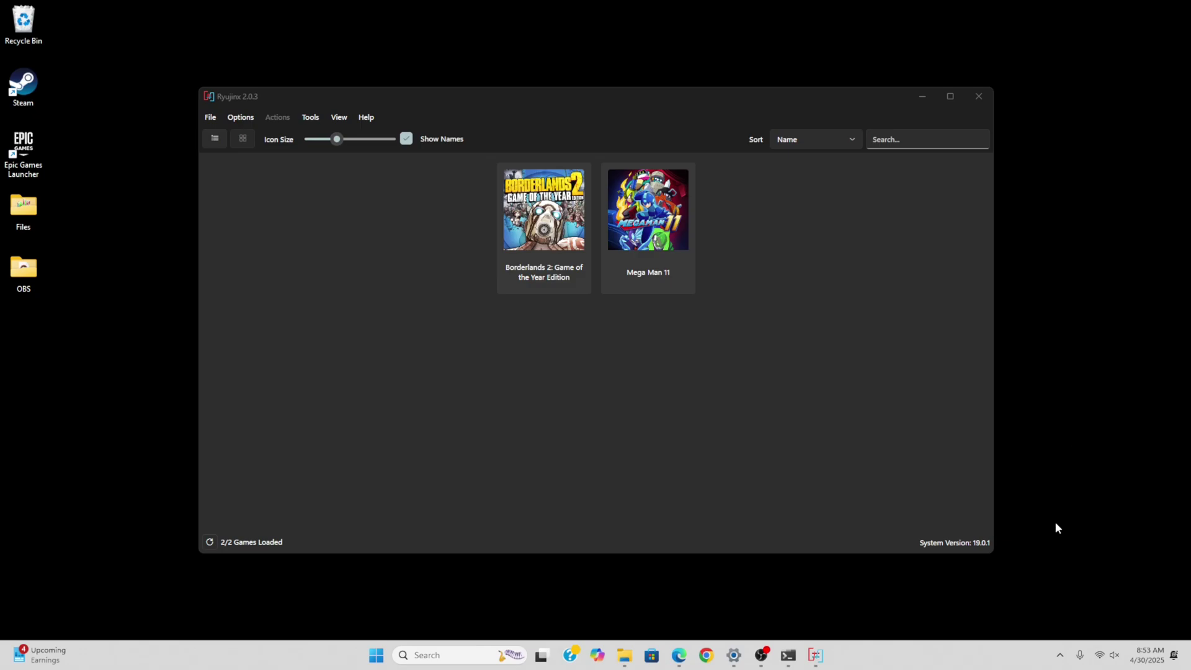
- Launch Borderlands 2: Game of the Year Edition and walk the character forward through the snow after the robot
double_click(545, 230)
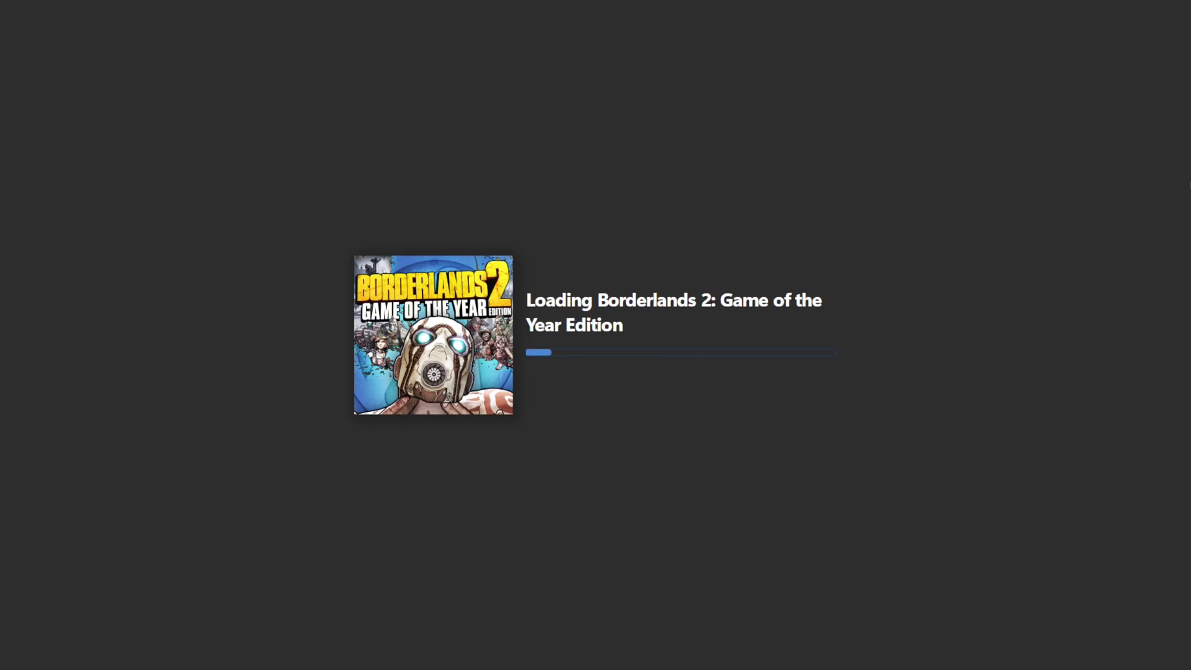
key("F11")
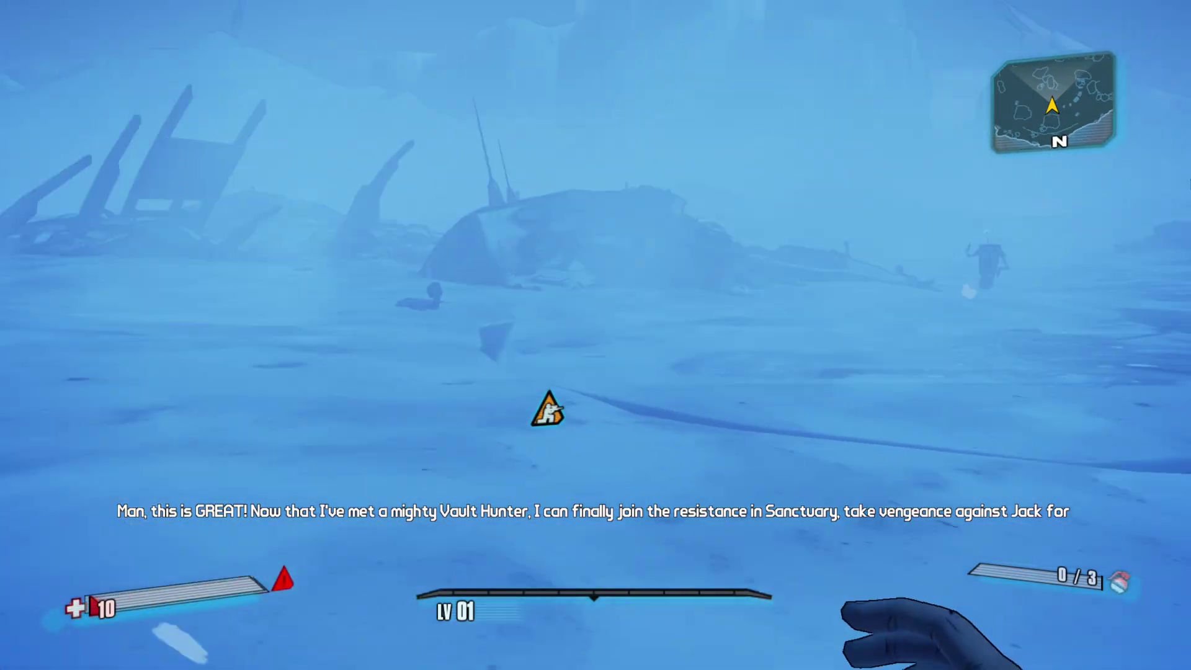
key("w")
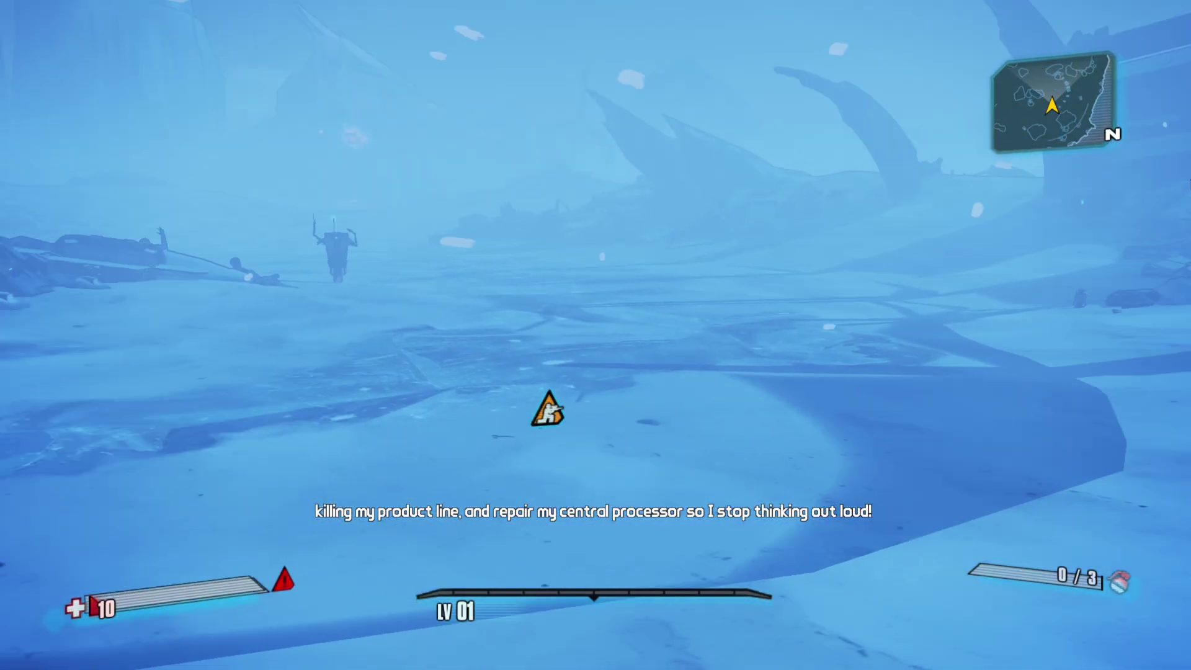
key("w")
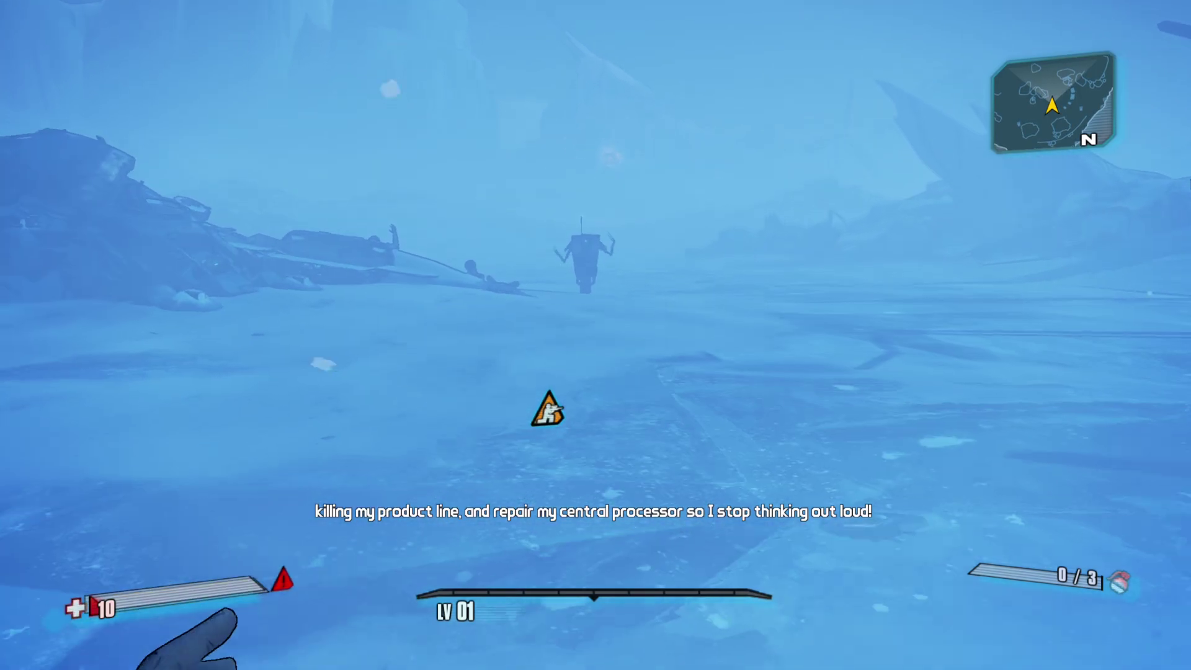
key("w")
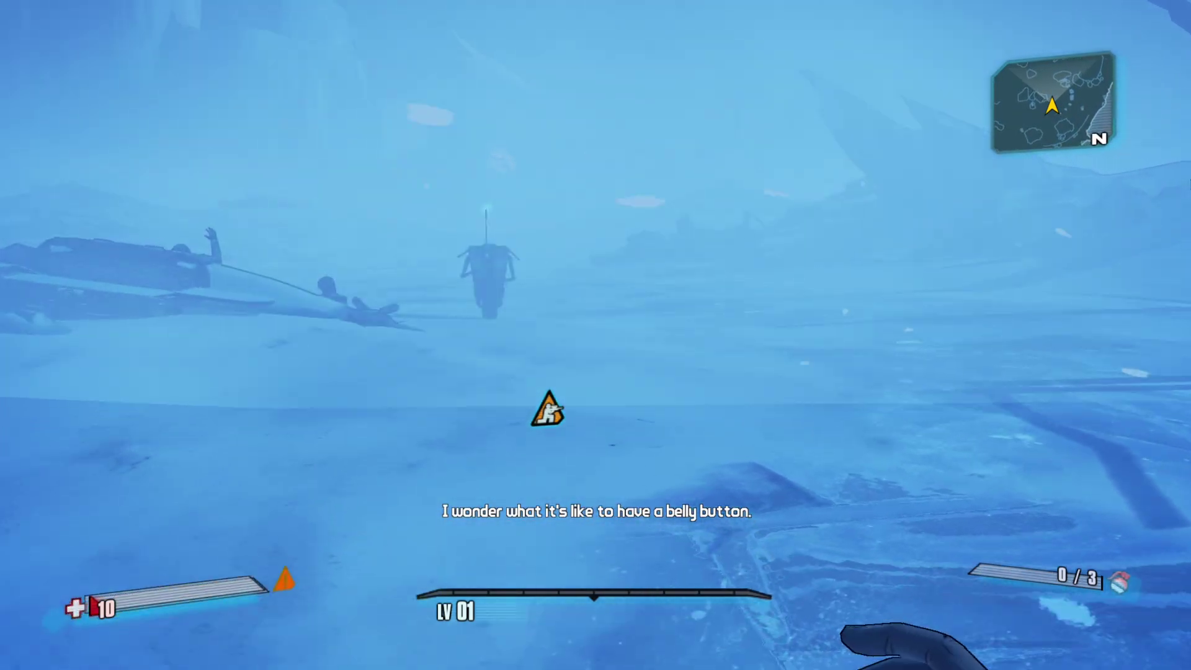
key("w")
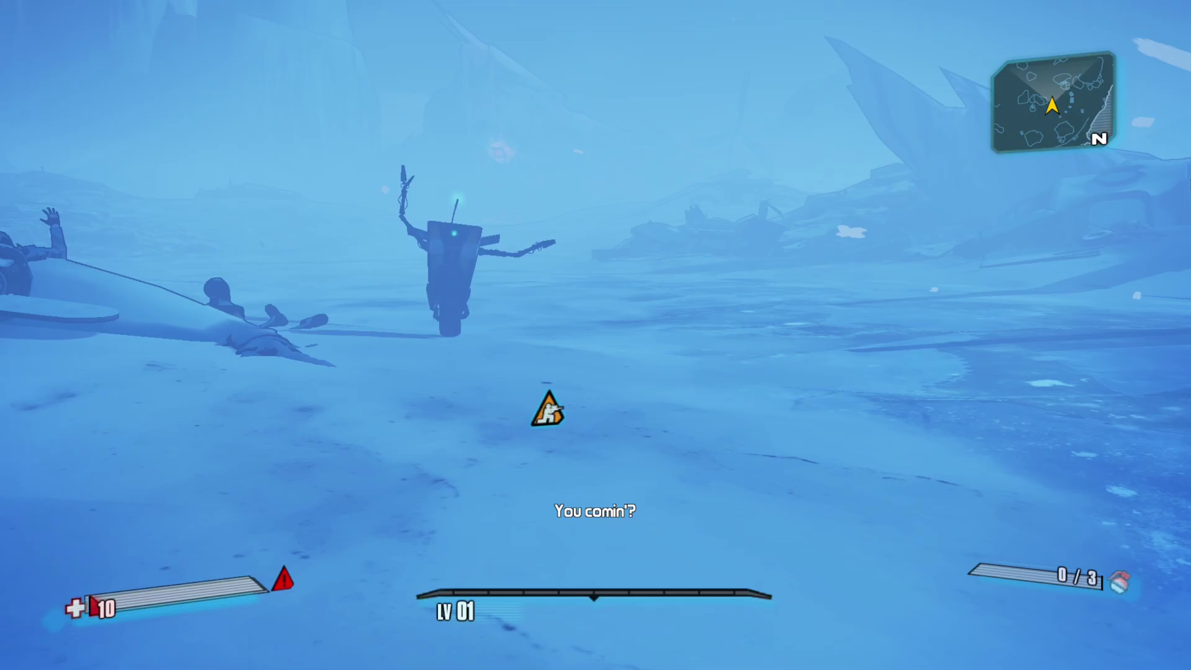